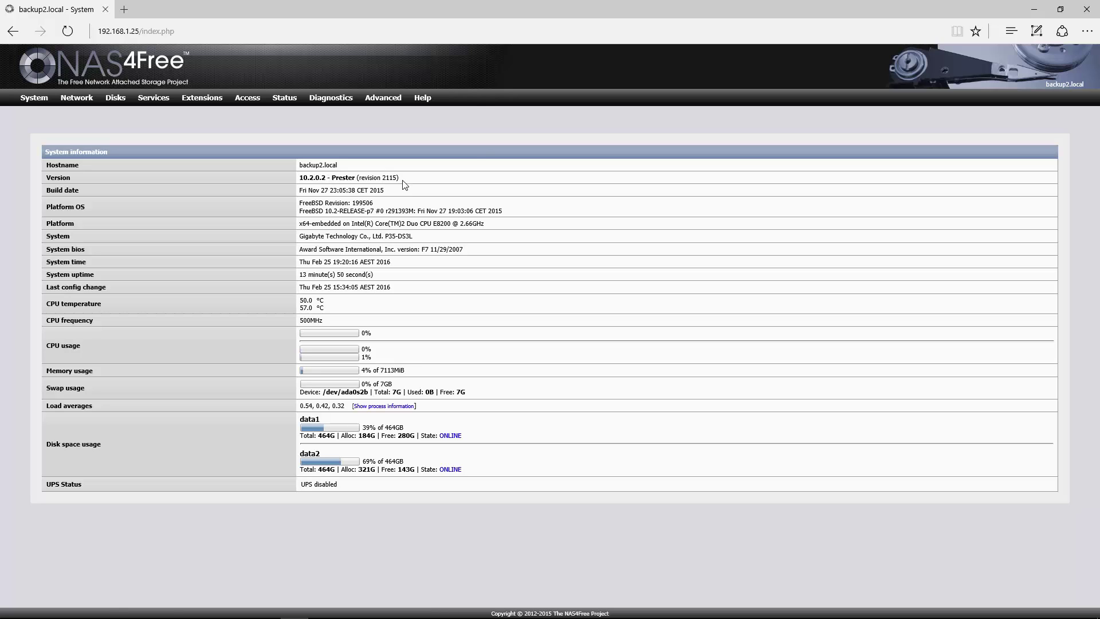
Step: Save and restart VirtualBox with home directory /mnt/data1/VirtualBox, then open phpVirtualBox in a new tab
mouse_move(383, 98)
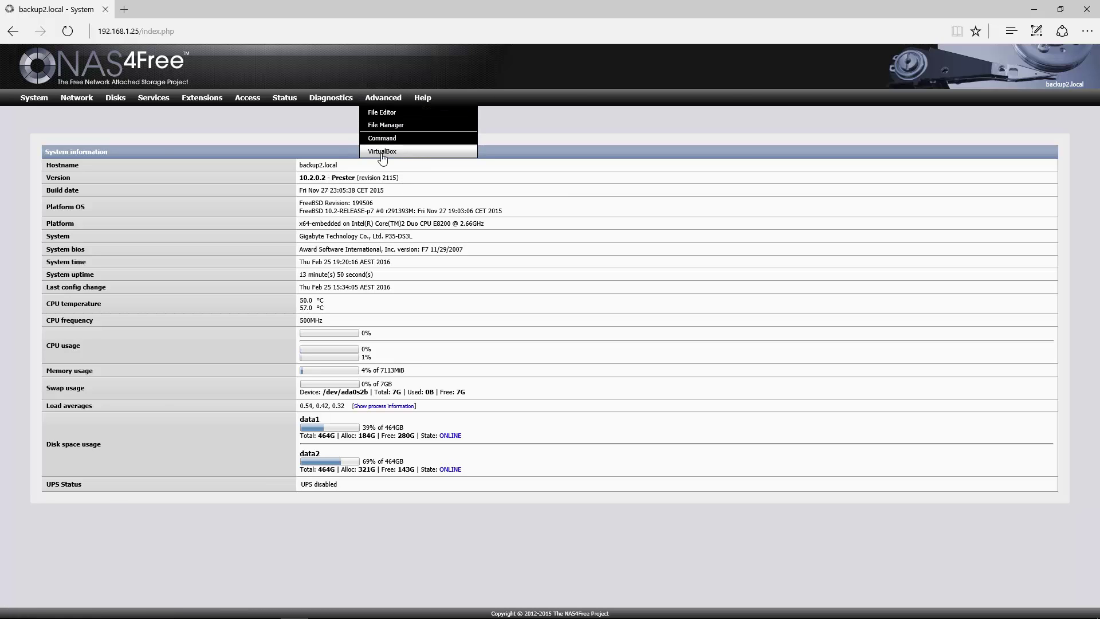
left_click(382, 152)
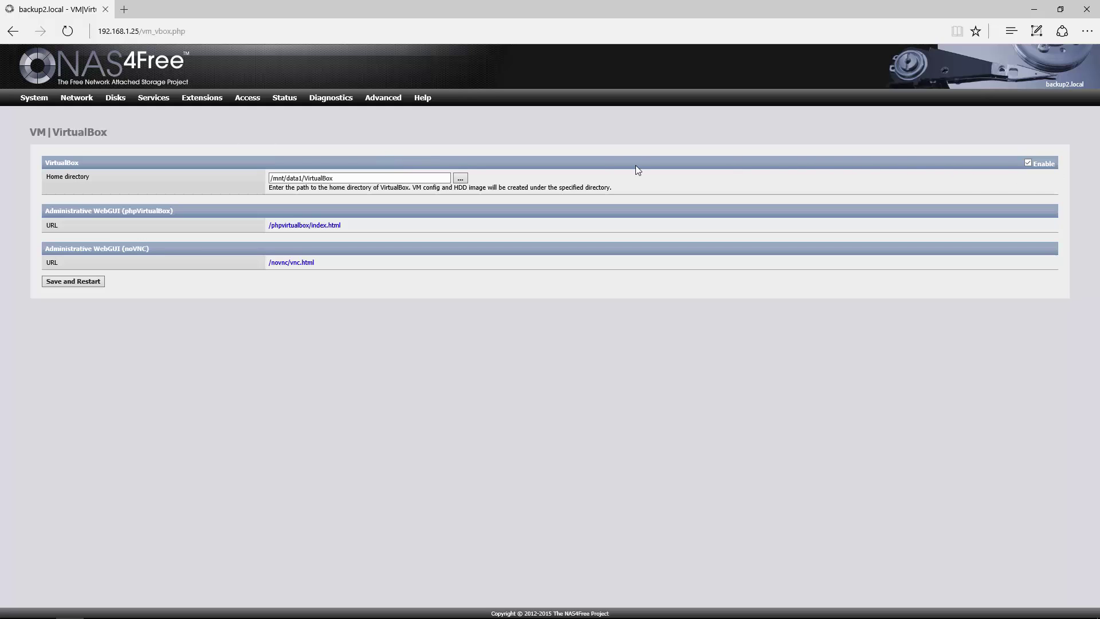
left_click(462, 179)
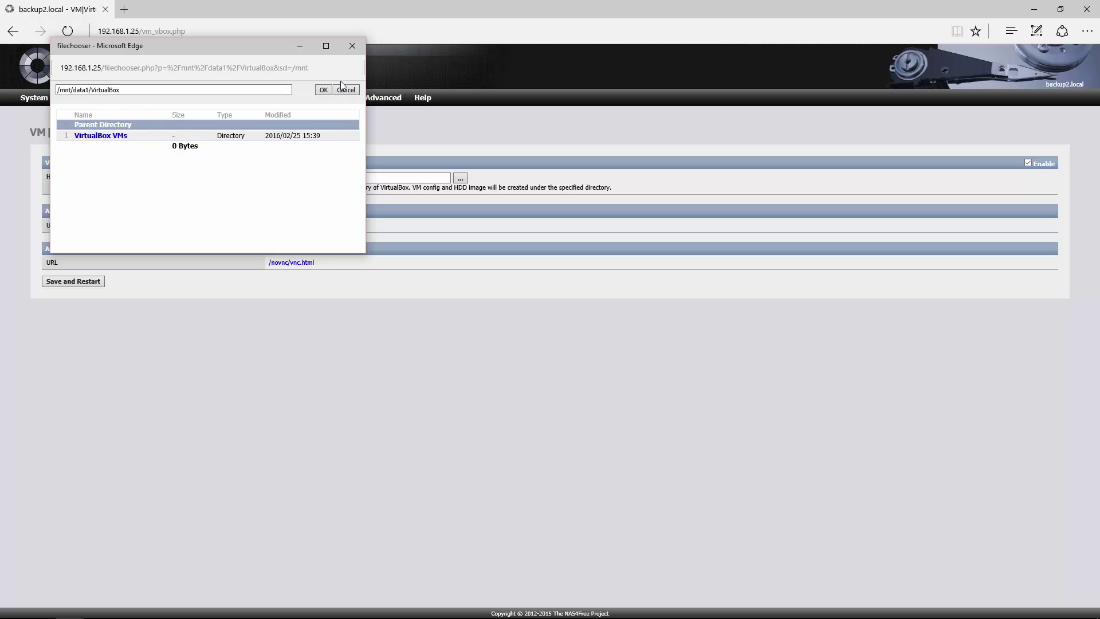
left_click(323, 90)
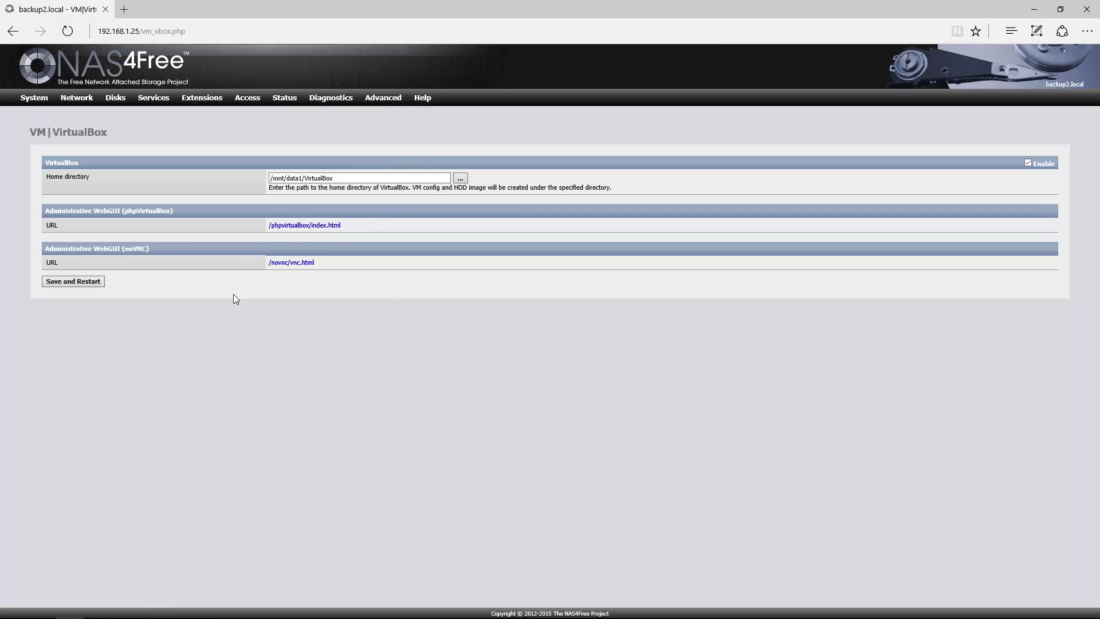
left_click(68, 283)
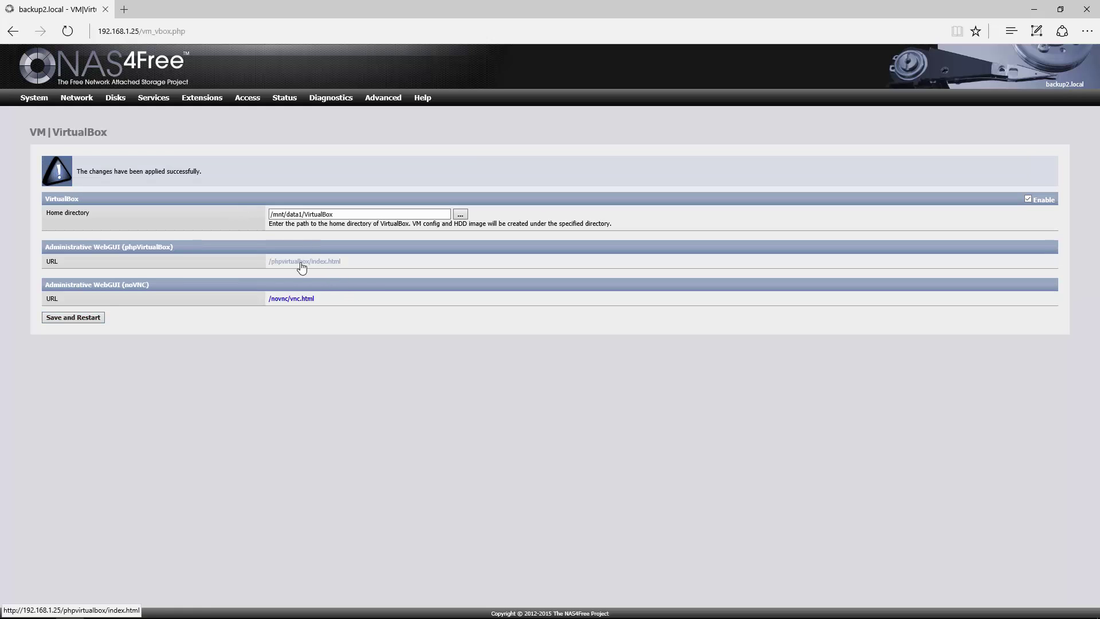
left_click(301, 262)
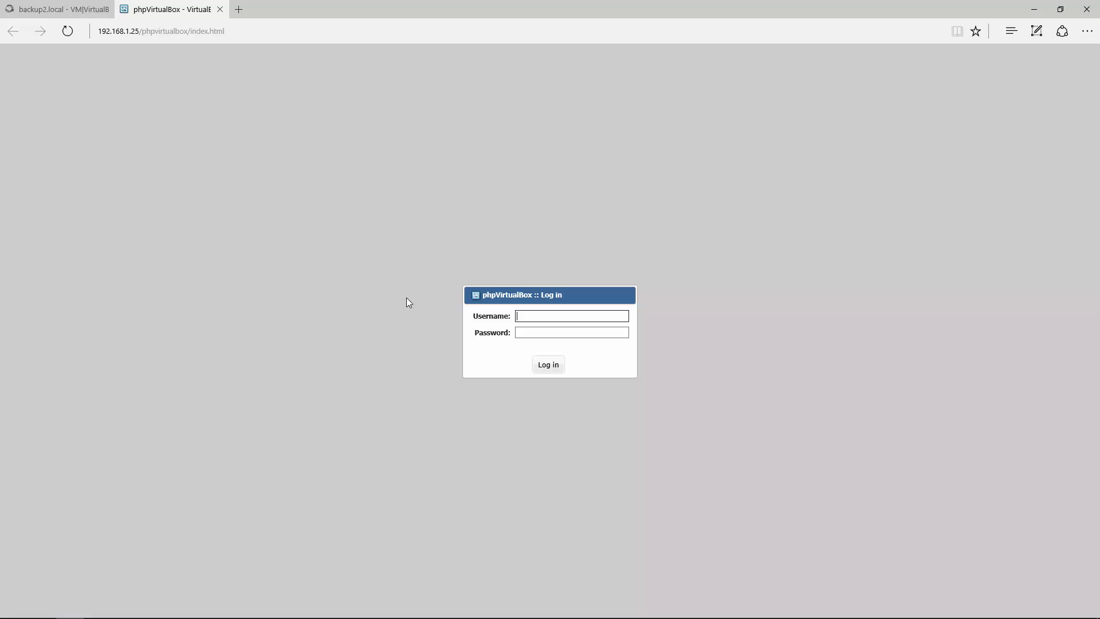
Step: Log in to phpVirtualBox with the account username and password
type("admin")
key("Tab")
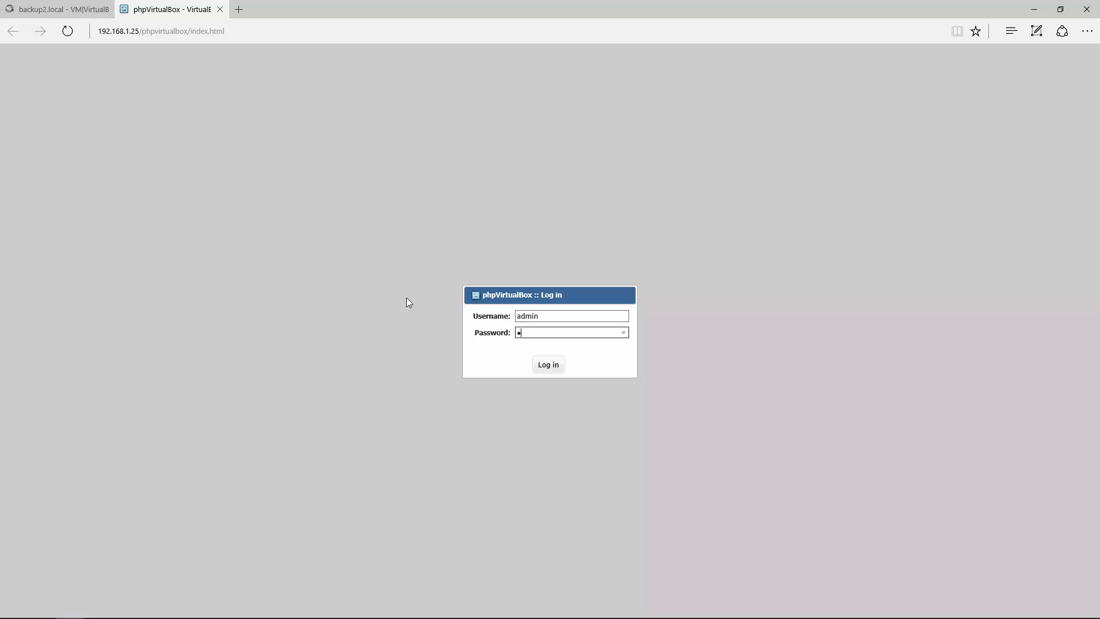
type("admin")
left_click(555, 366)
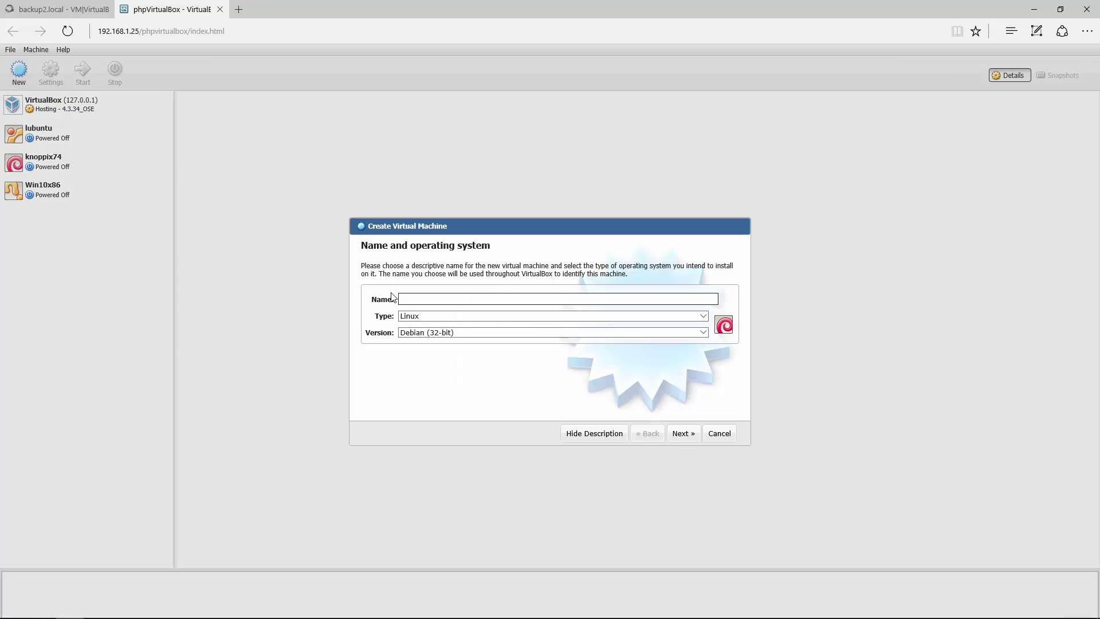
Step: Name the new machine Win10x64 with type Microsoft Windows, version Windows 10 (64-bit)
left_click(474, 317)
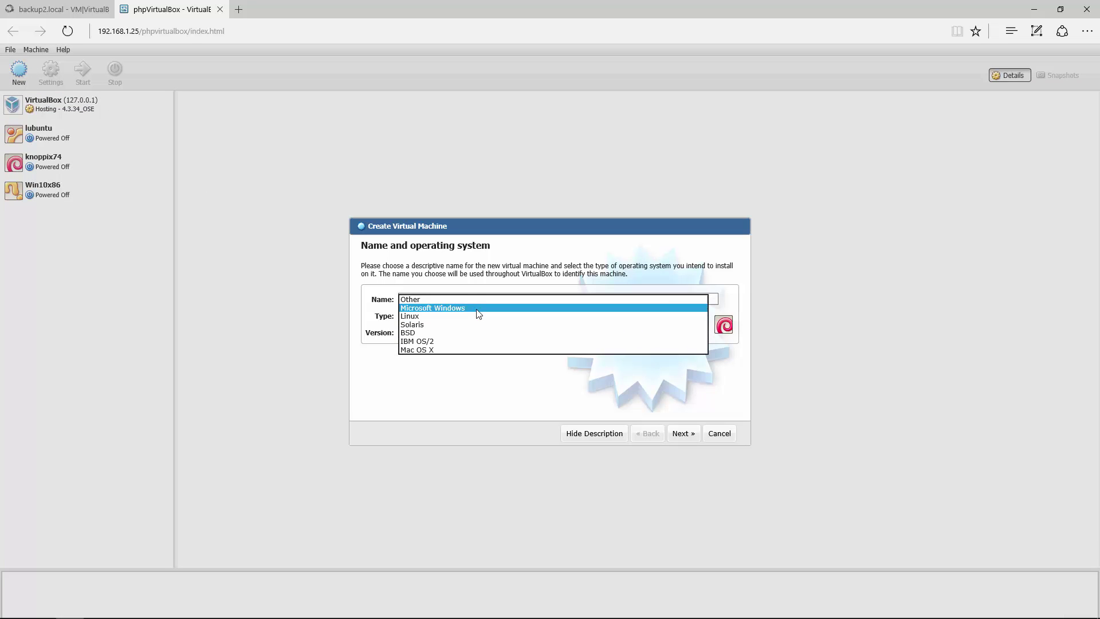
left_click(476, 309)
left_click(478, 332)
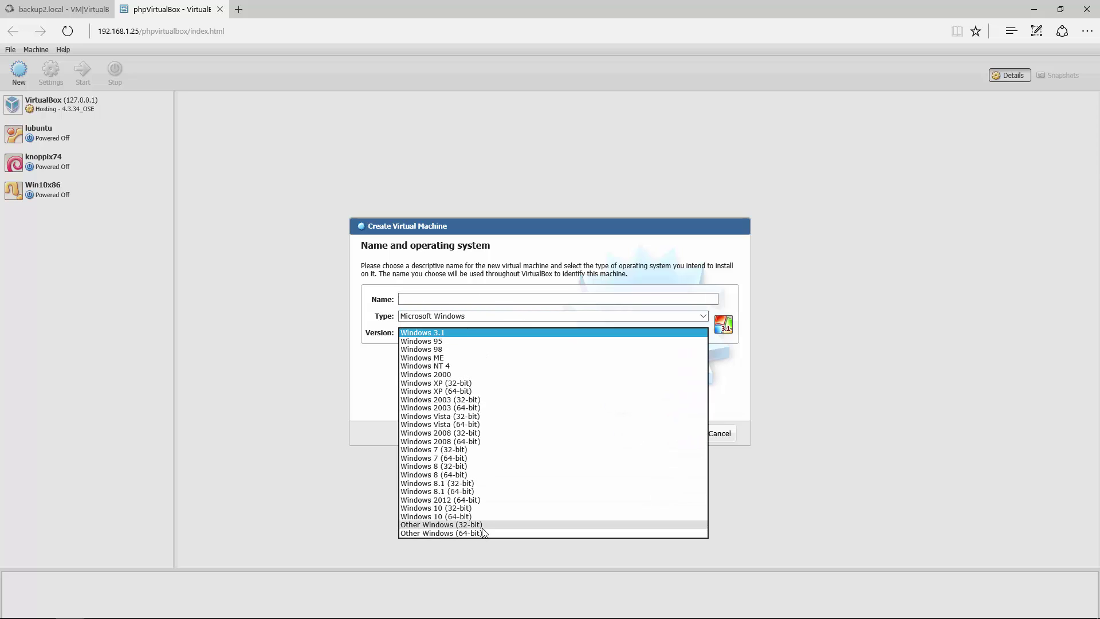
left_click(458, 517)
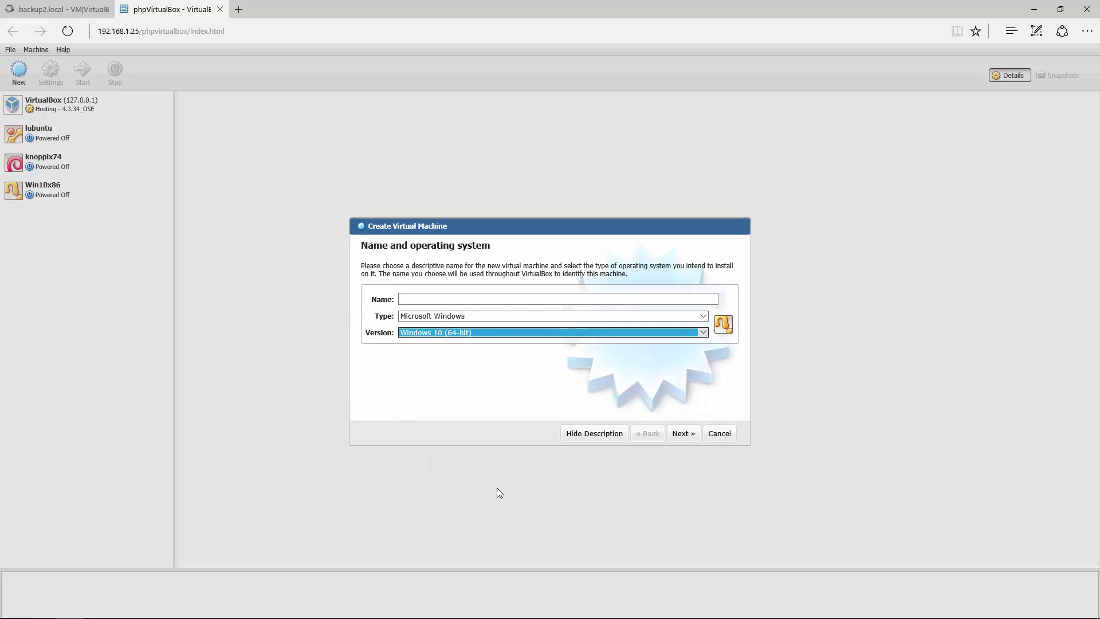
left_click(451, 298)
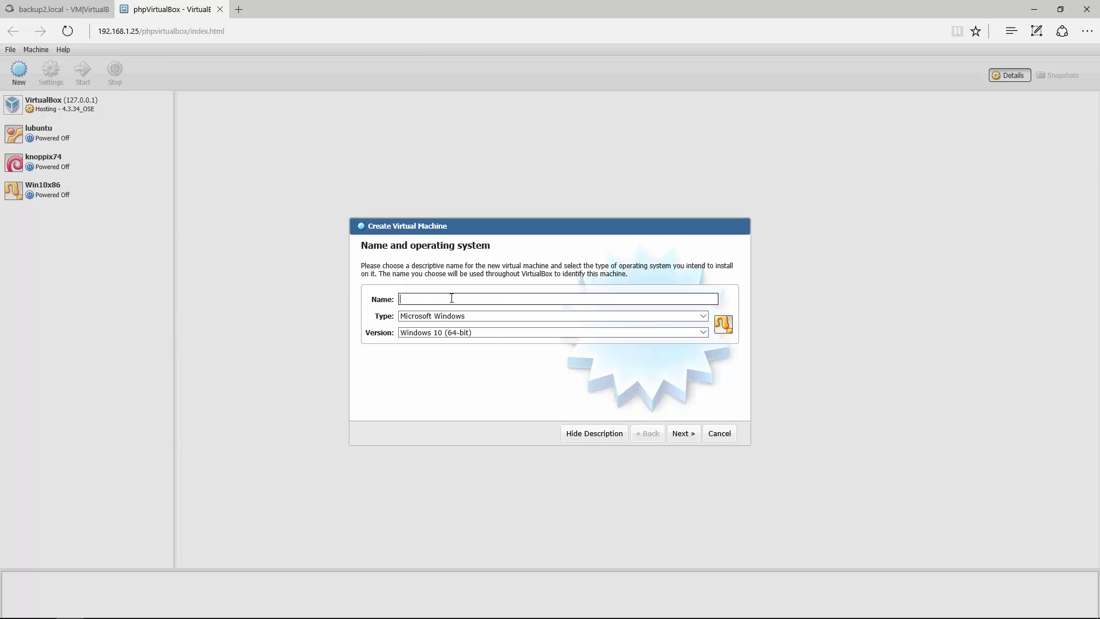
type("Win10x64")
Step: Give the machine 4096 MB of memory
left_click(689, 439)
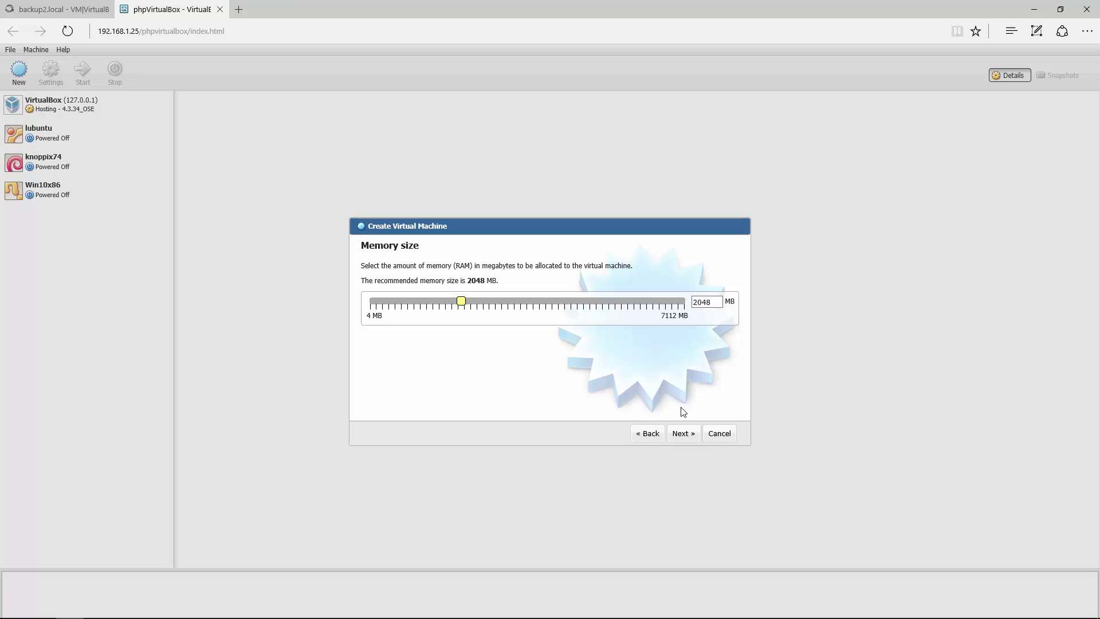
double_click(718, 305)
type("4096")
left_click(684, 436)
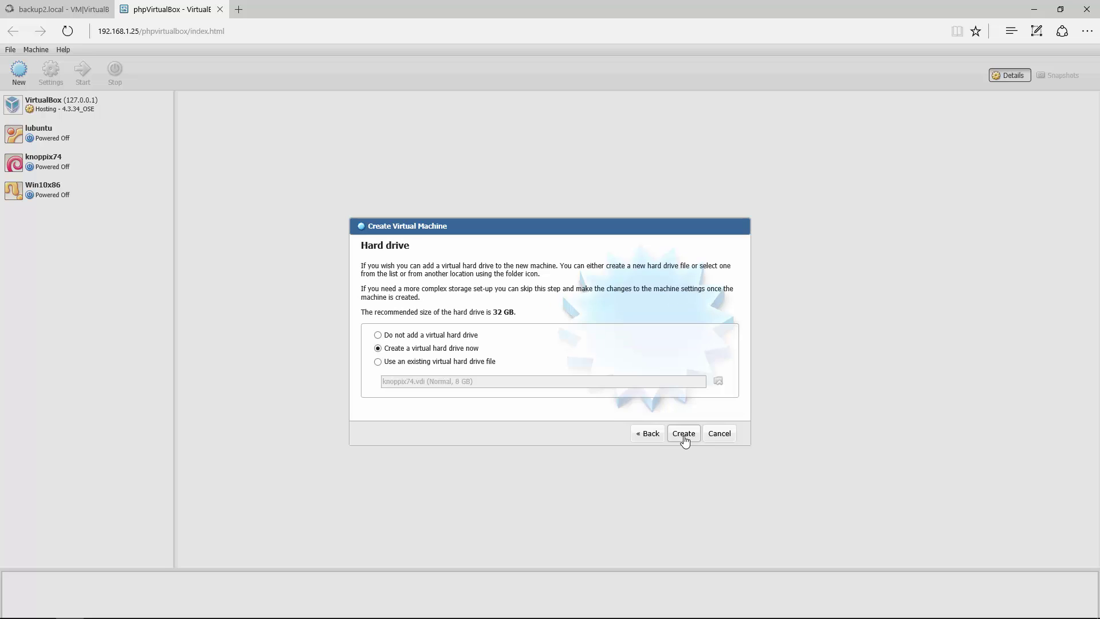
Step: Create a new dynamically allocated VDI hard drive and finish the machine
left_click(684, 437)
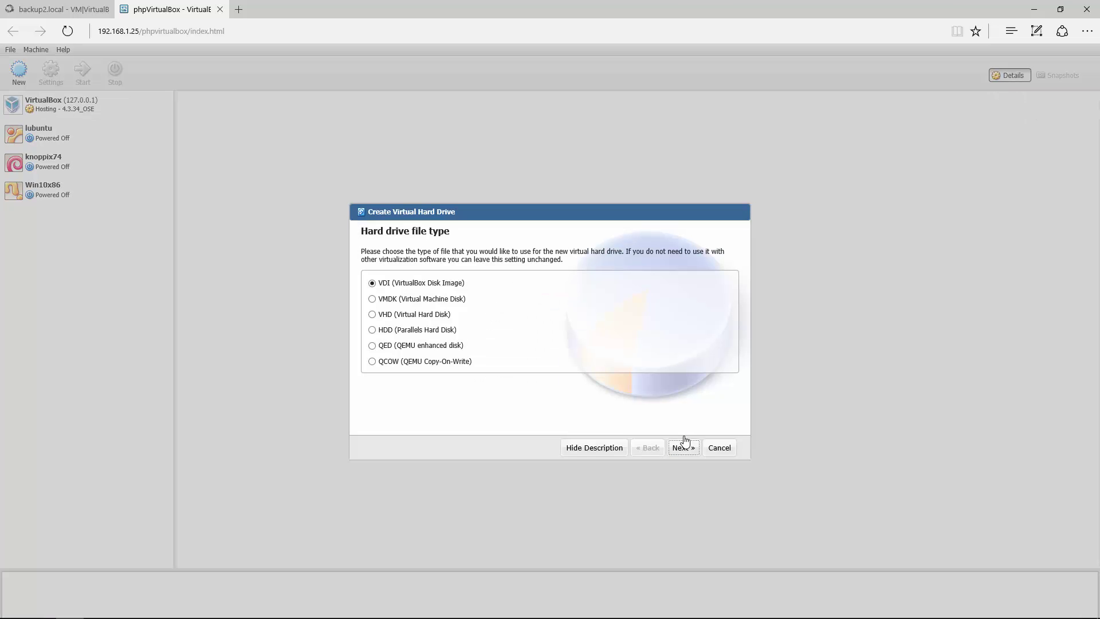
left_click(684, 448)
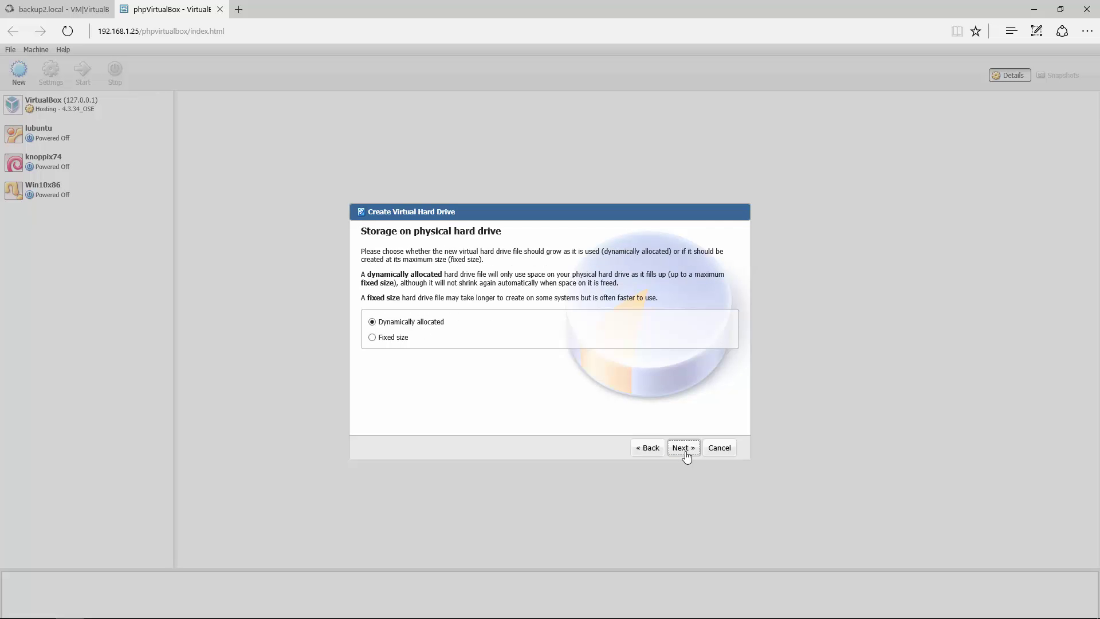
left_click(684, 448)
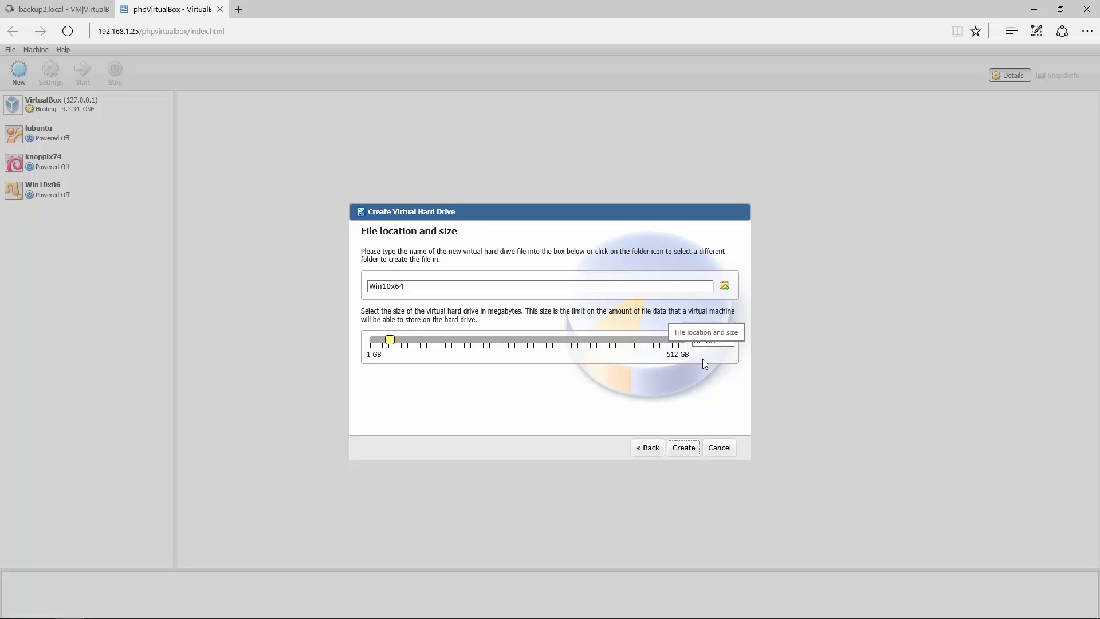
left_click(684, 448)
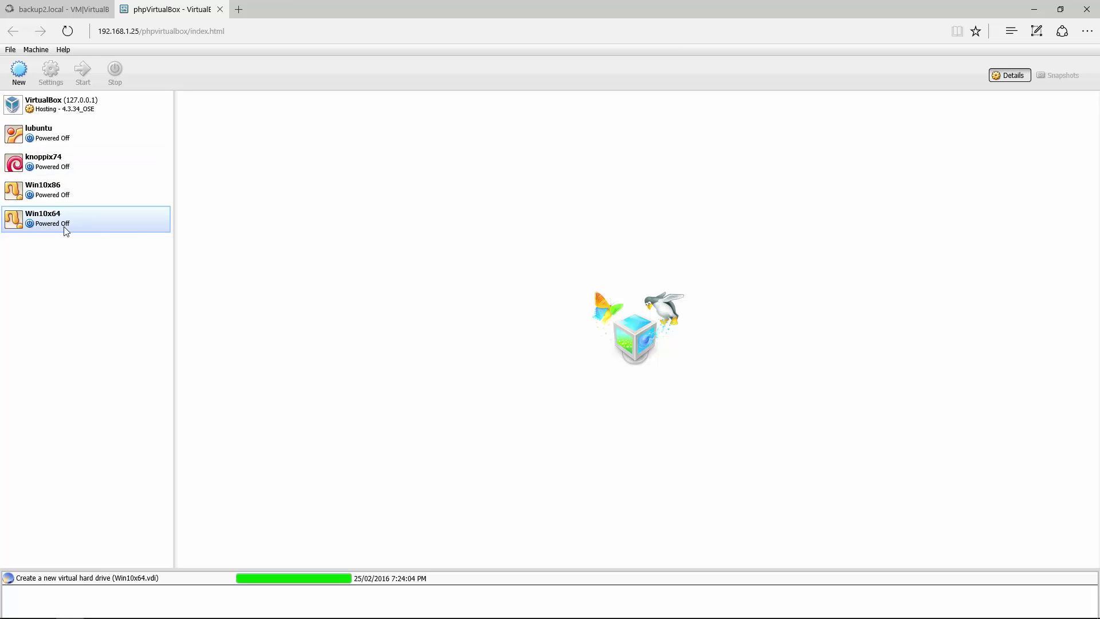
Step: Remove Floppy from Win10x64's boot order and review its processor and acceleration settings
left_click(66, 231)
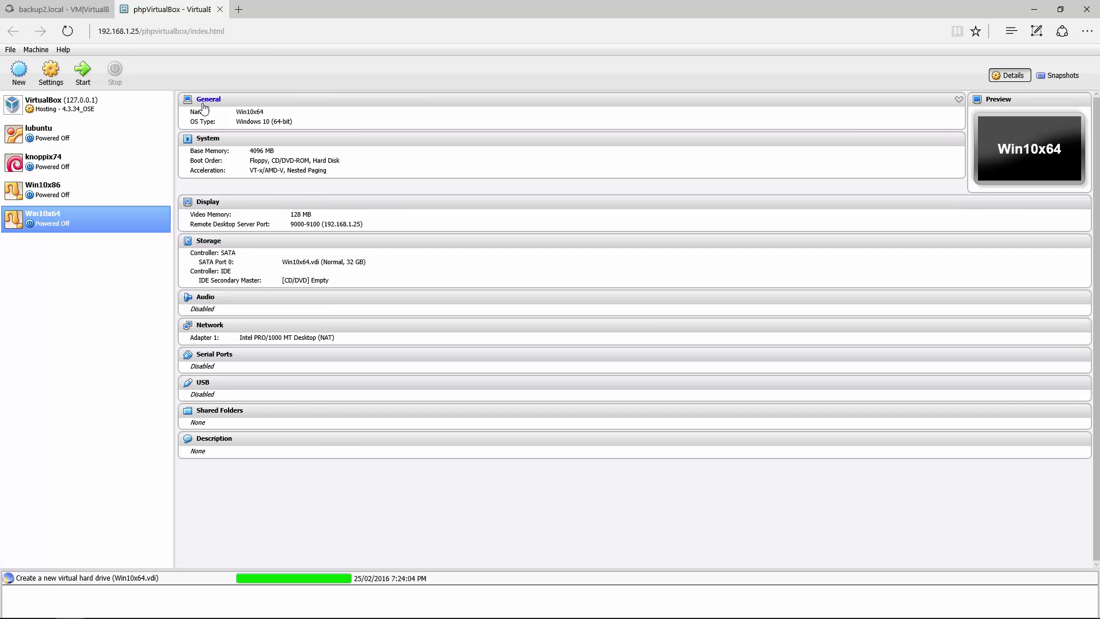
left_click(209, 140)
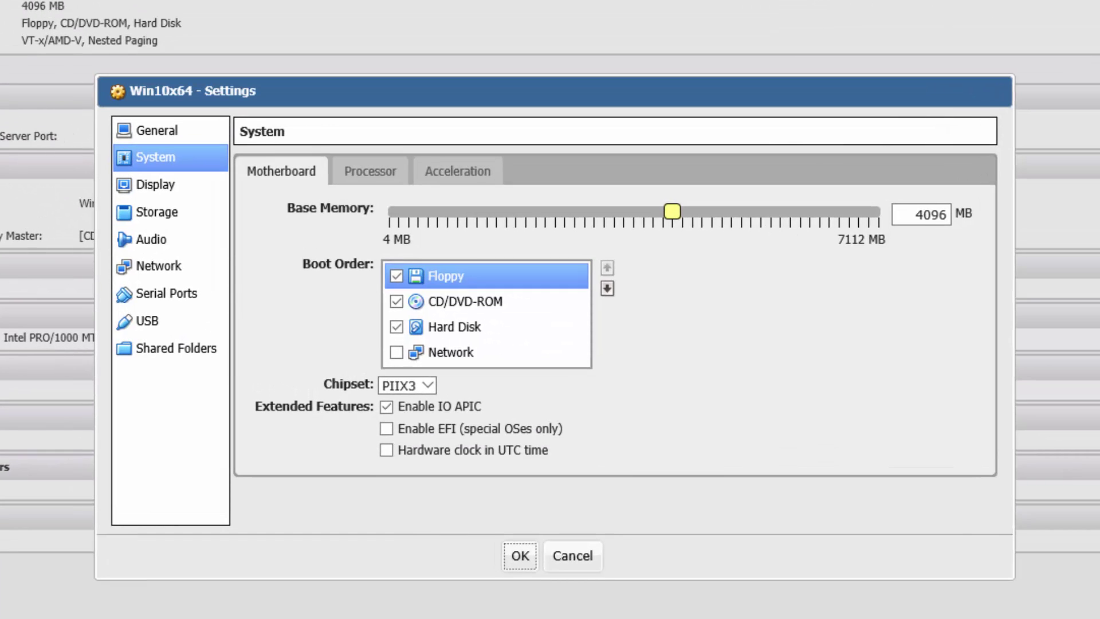
left_click(395, 276)
left_click(378, 176)
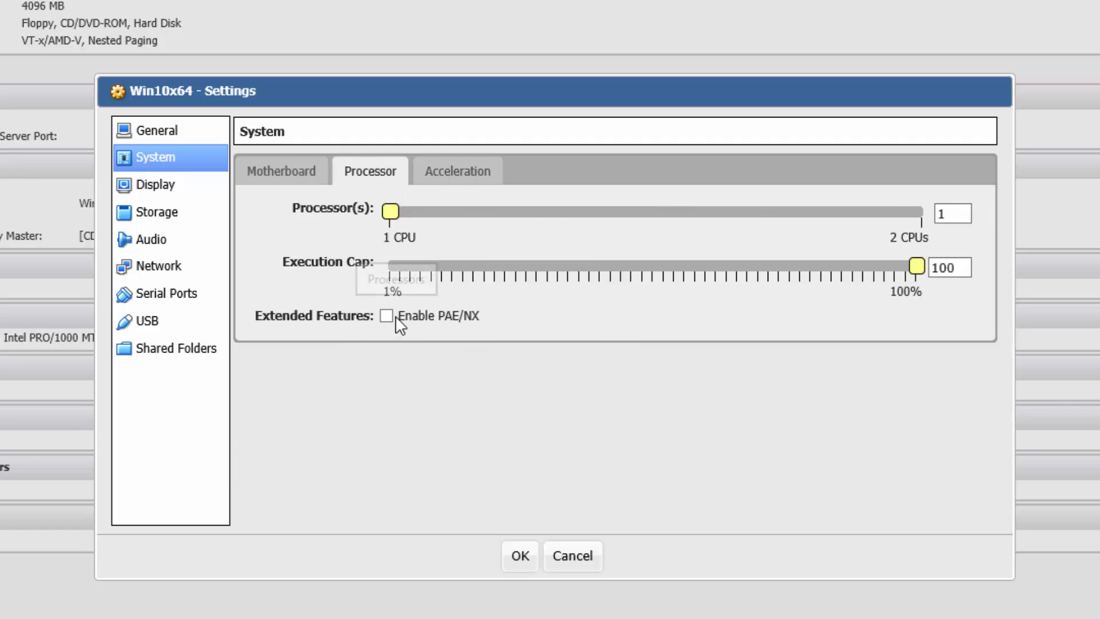
left_click(462, 183)
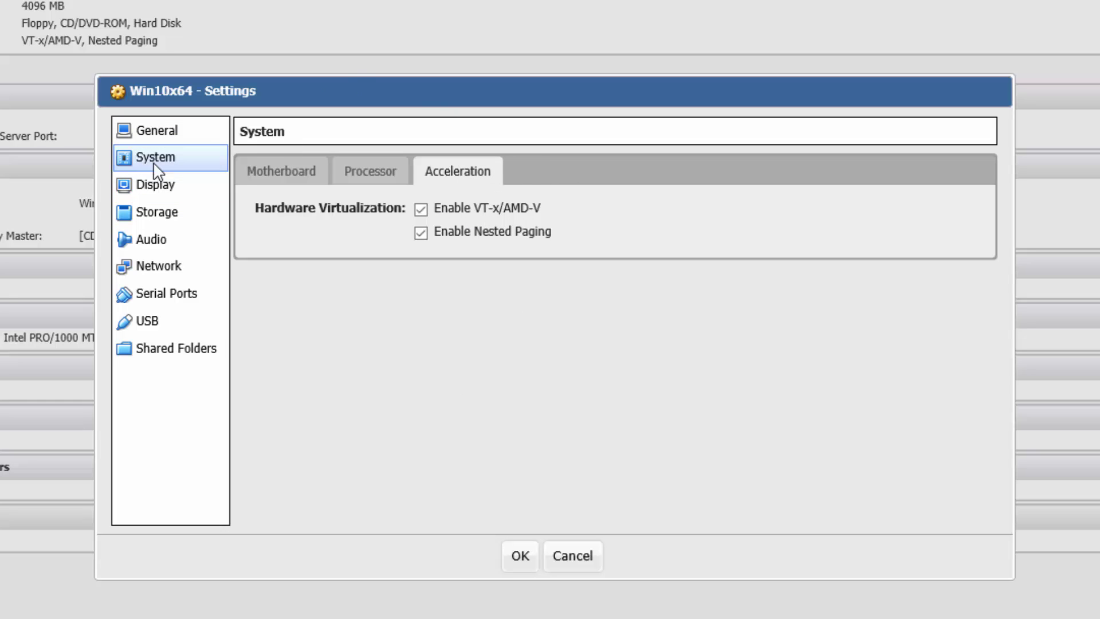
Step: Set a VNC password for the remote display on ports 9000-9100
left_click(157, 188)
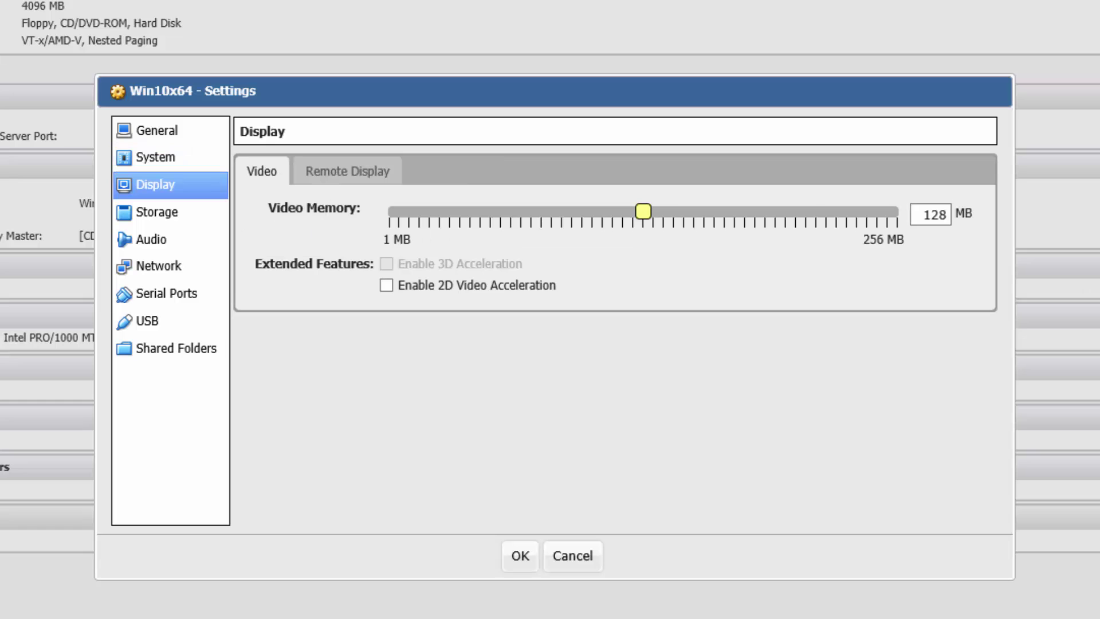
left_click(343, 171)
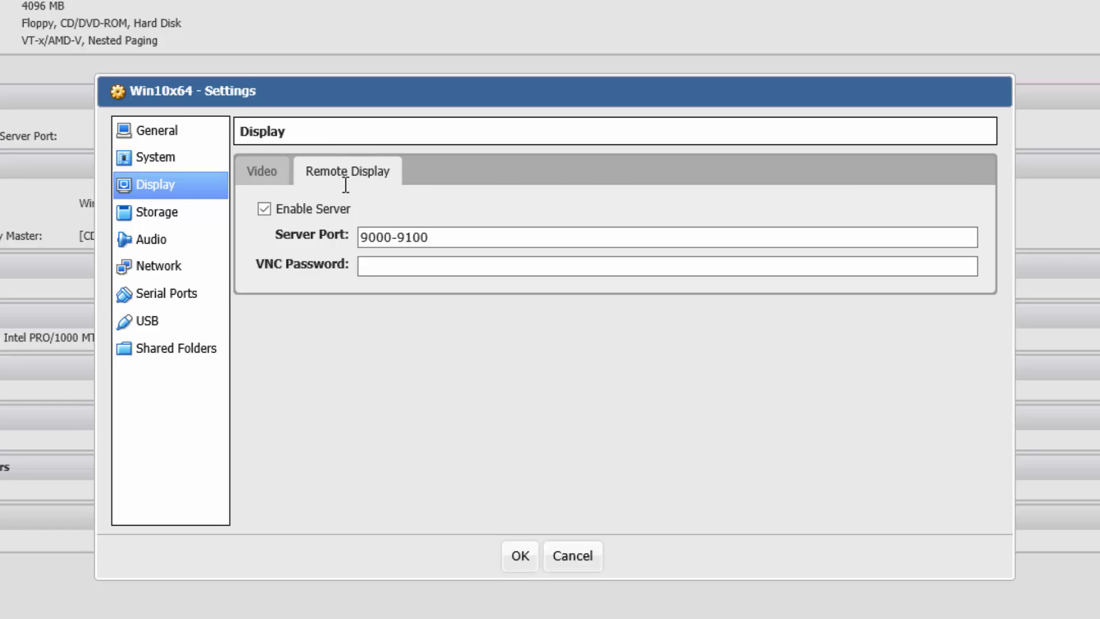
left_click(409, 237)
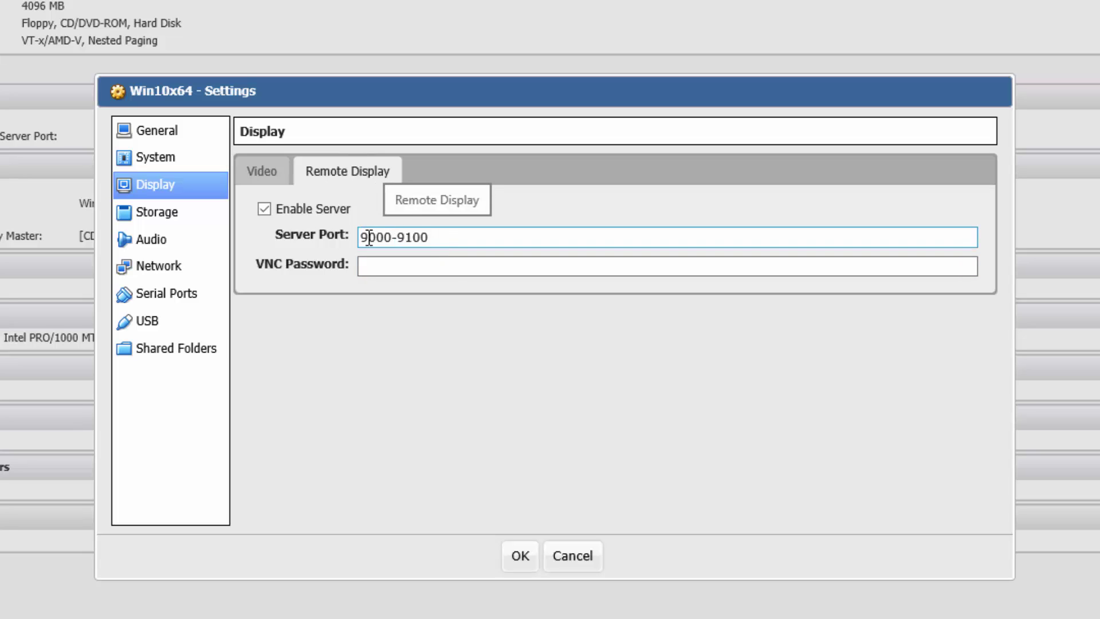
left_click(421, 267)
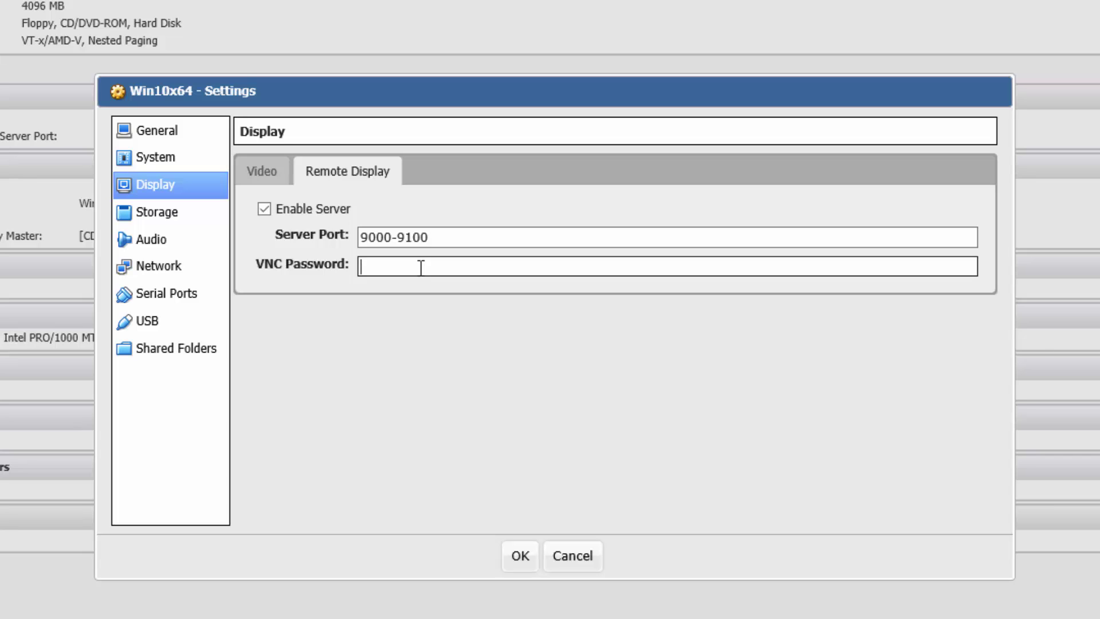
type("123")
Step: Insert /mnt/data1/Windows10Pro_x64_x86.iso into the empty IDE CD/DVD drive
left_click(170, 218)
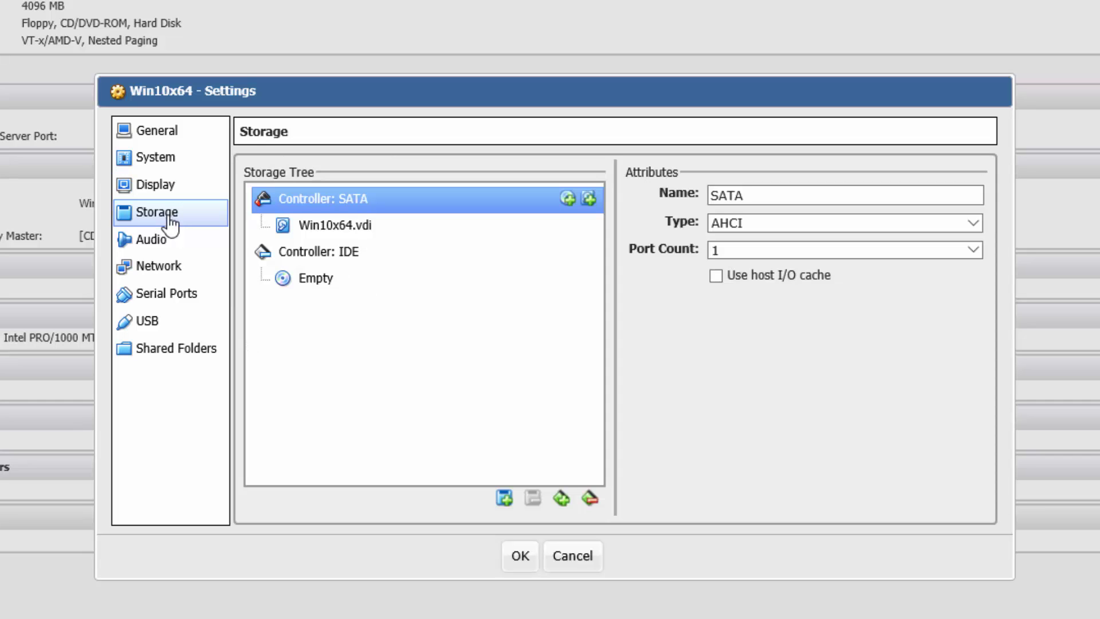
left_click(324, 288)
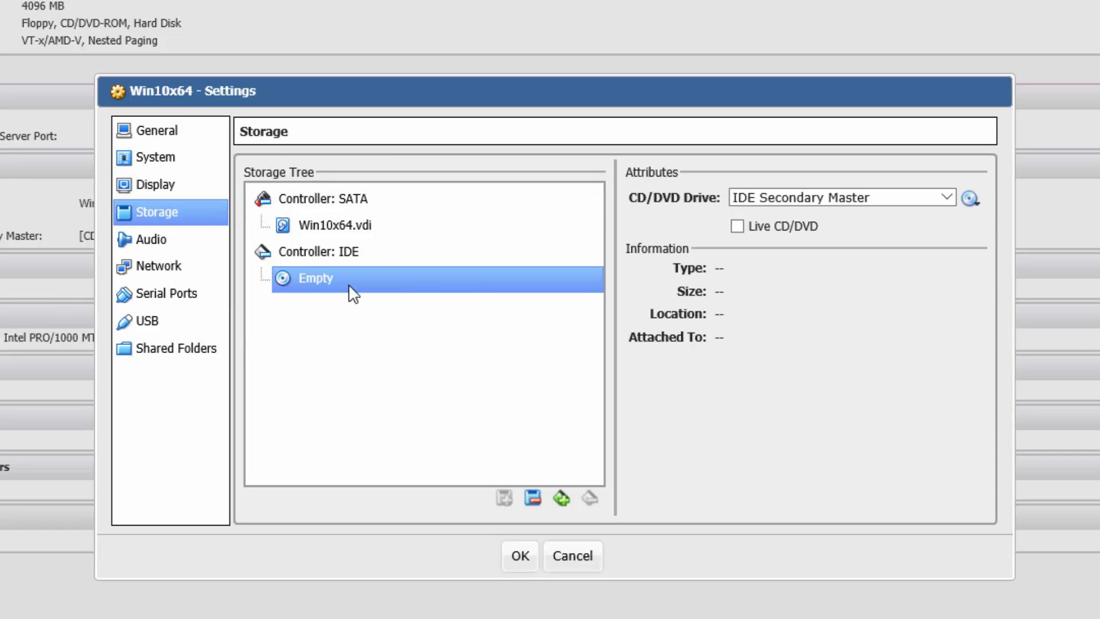
left_click(972, 201)
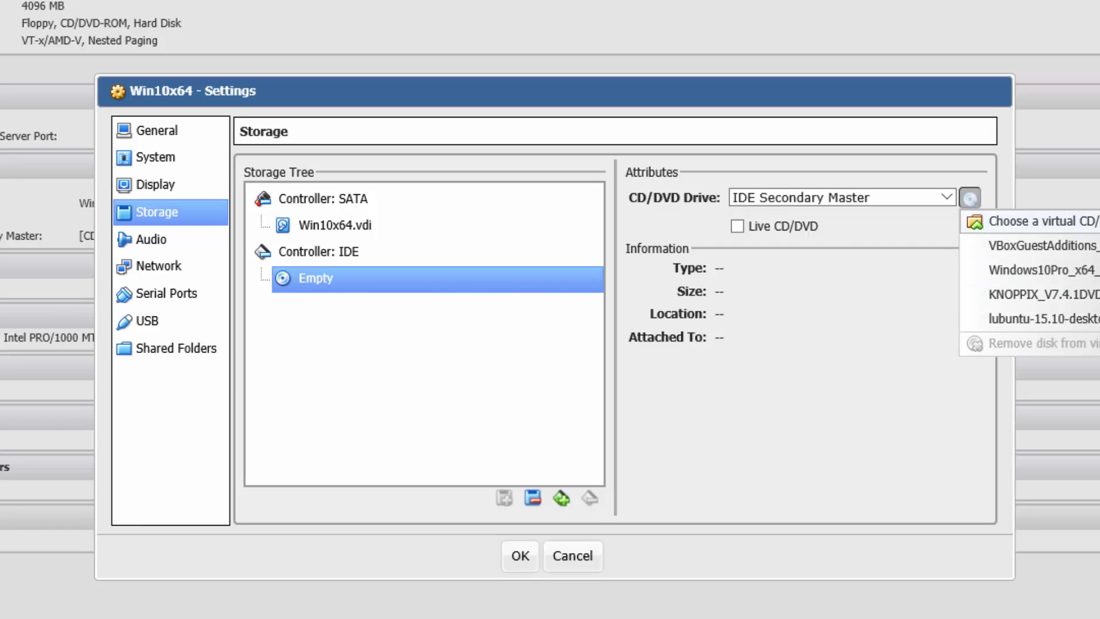
left_click(1008, 221)
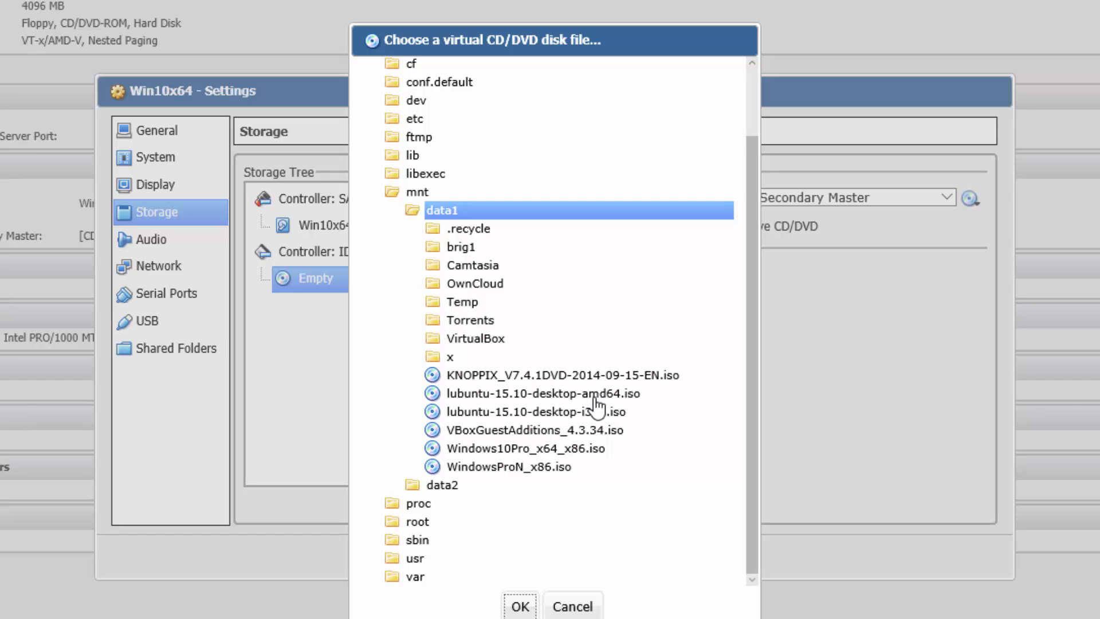
scroll(596, 418, "up", 3)
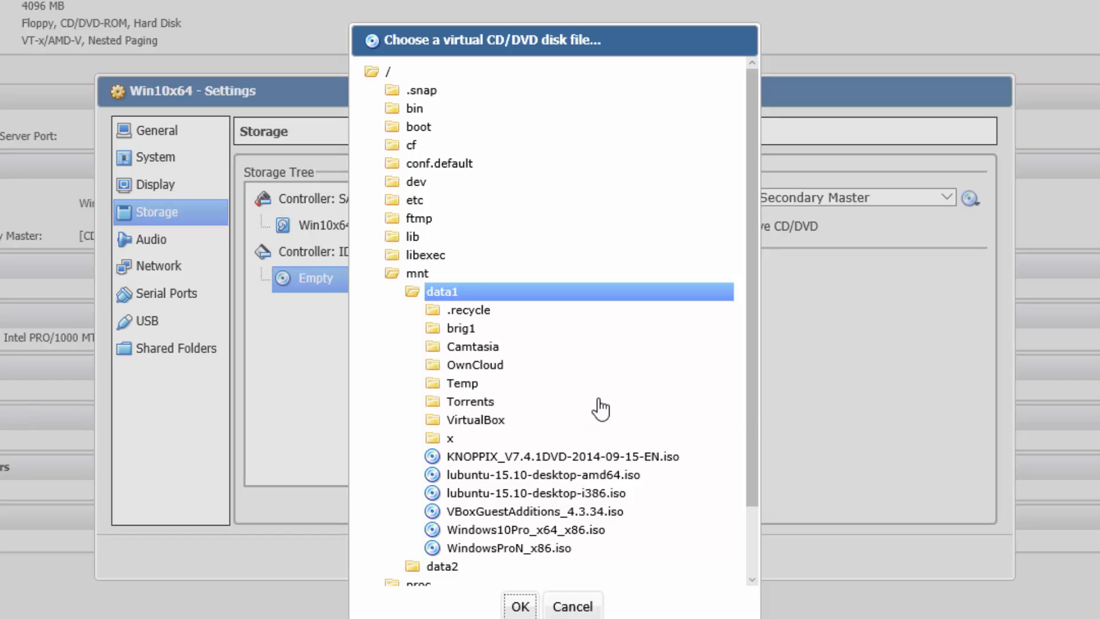
scroll(596, 424, "down", 3)
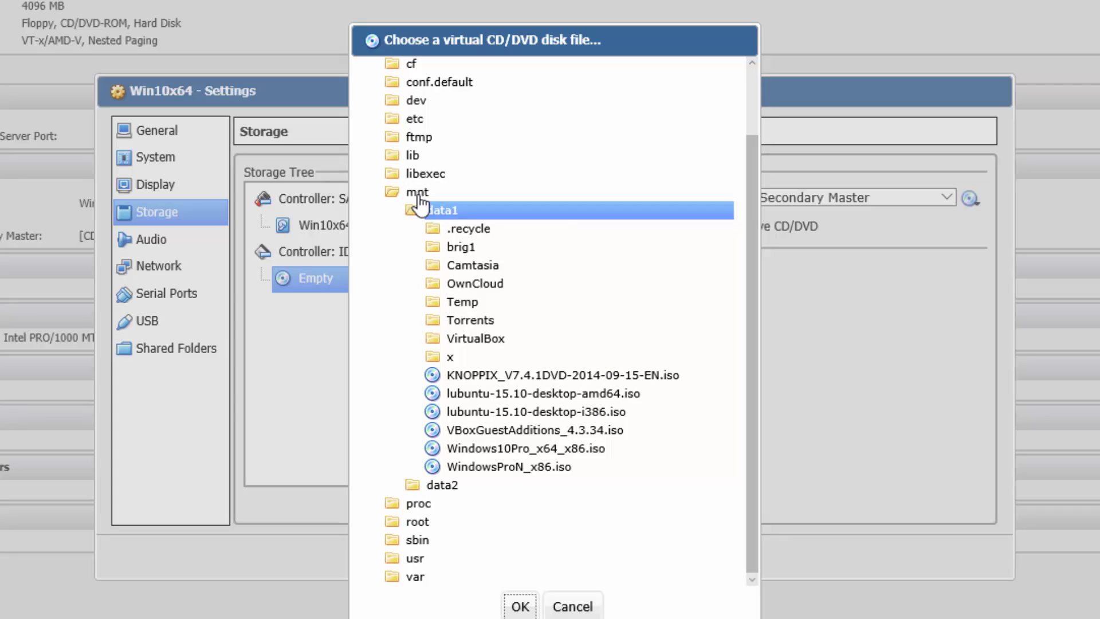
left_click(458, 211)
left_click(596, 448)
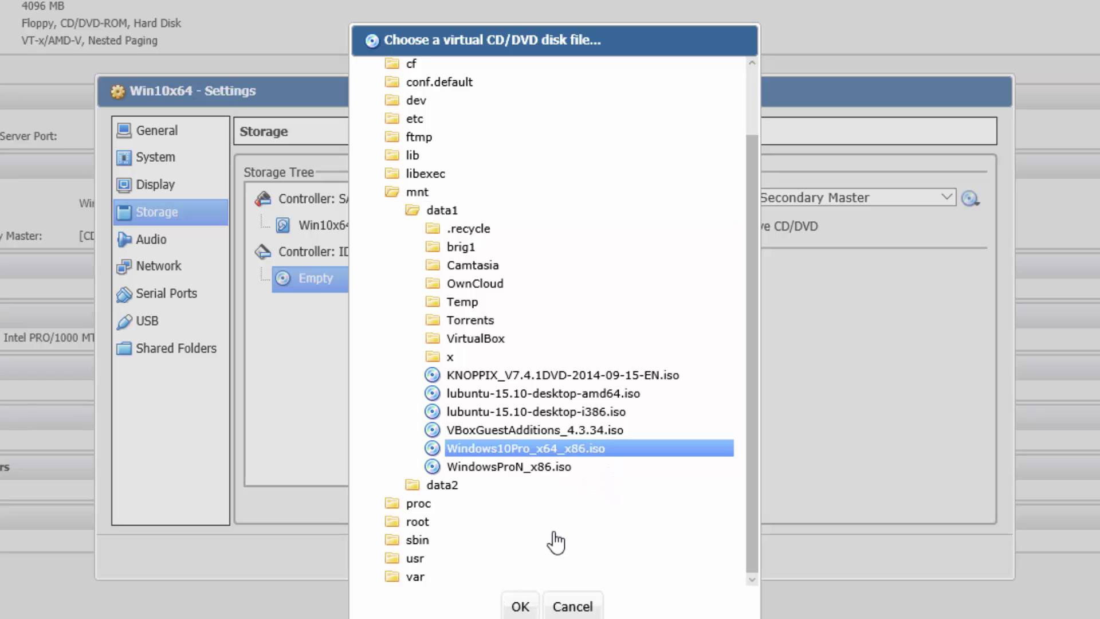
left_click(529, 609)
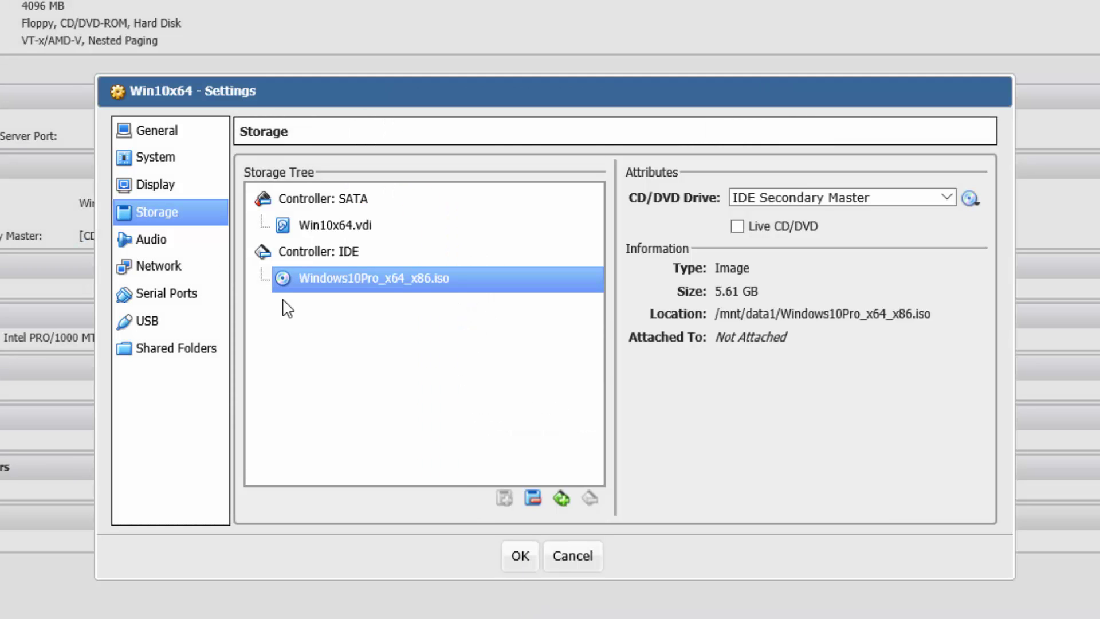
left_click(163, 241)
Step: Enable audio and attach the network adapter as Bridged Adapter on re0
left_click(264, 175)
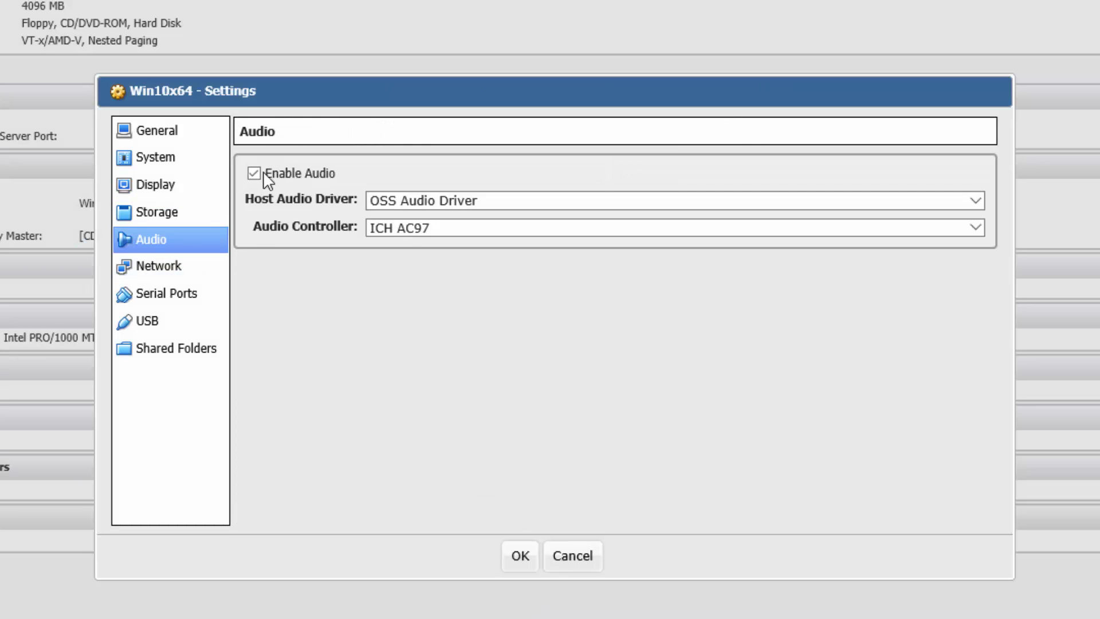
left_click(162, 268)
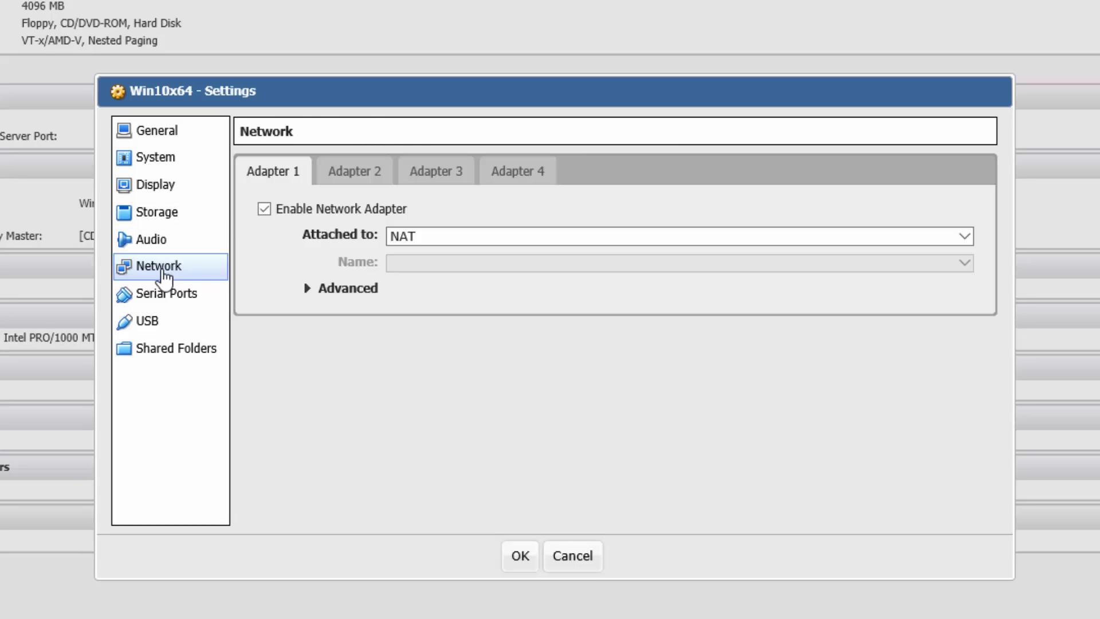
left_click(477, 236)
left_click(456, 265)
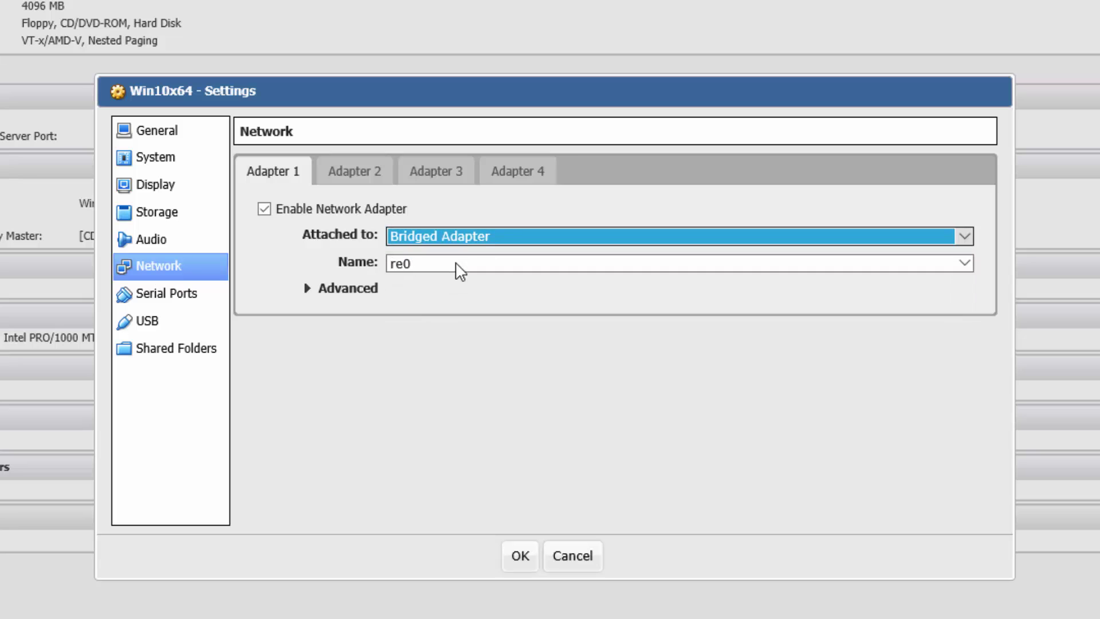
left_click(307, 289)
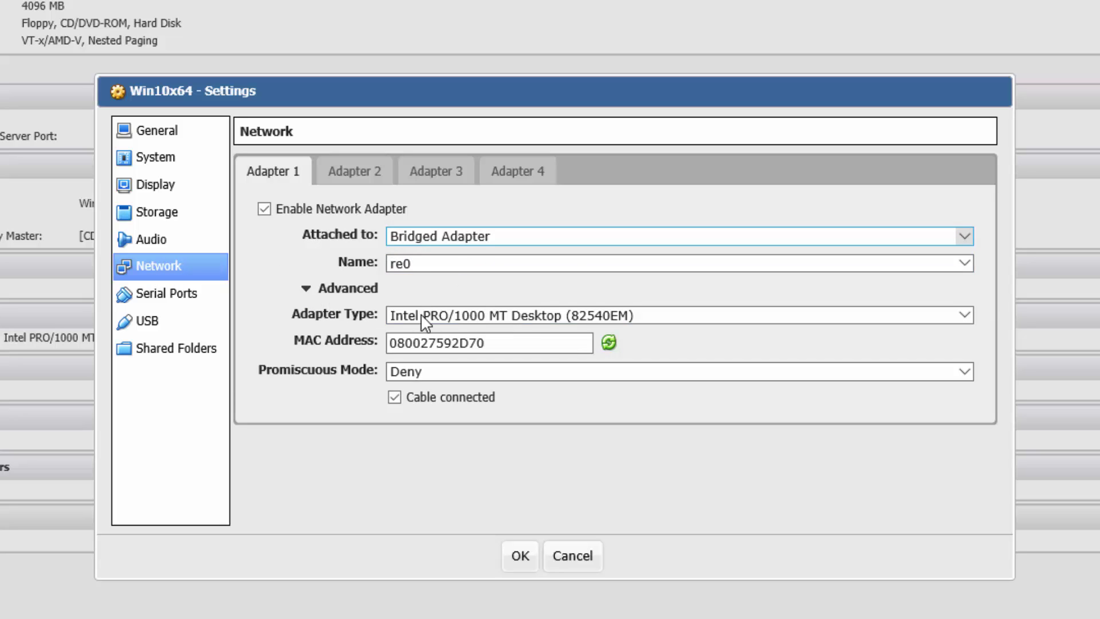
Step: Review the remaining settings pages, save Win10x64's settings, and return to NAS4Free
left_click(186, 298)
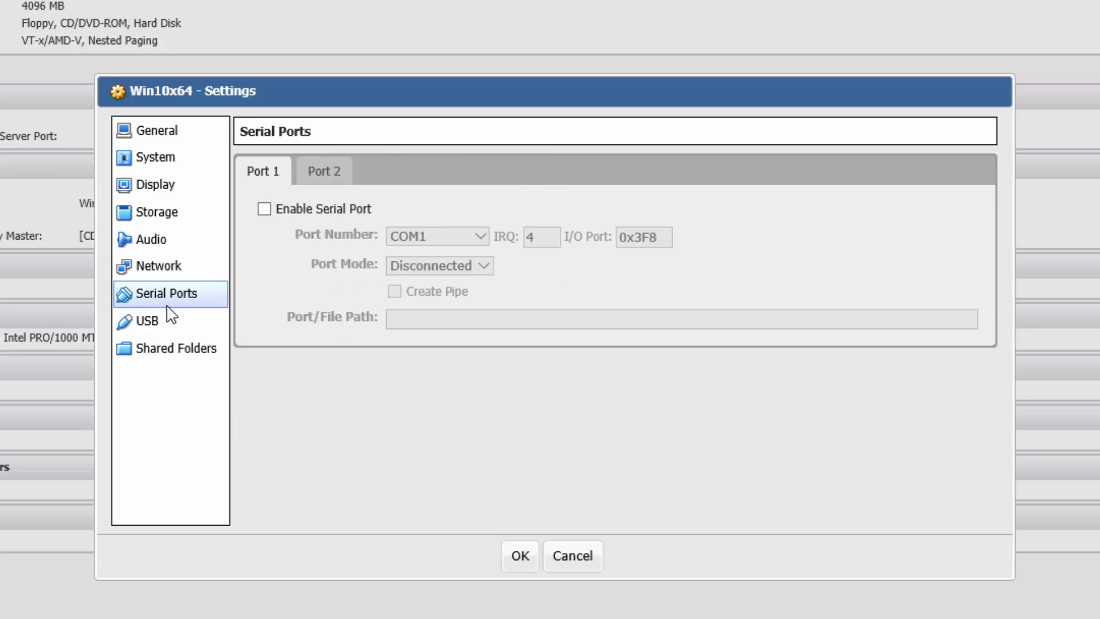
left_click(173, 351)
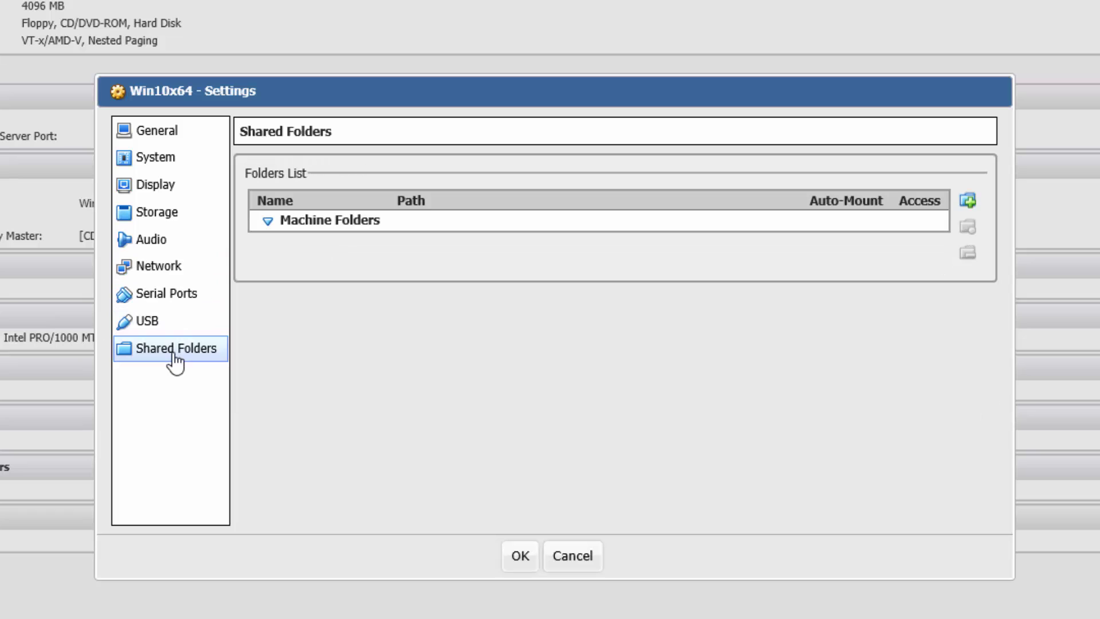
left_click(166, 136)
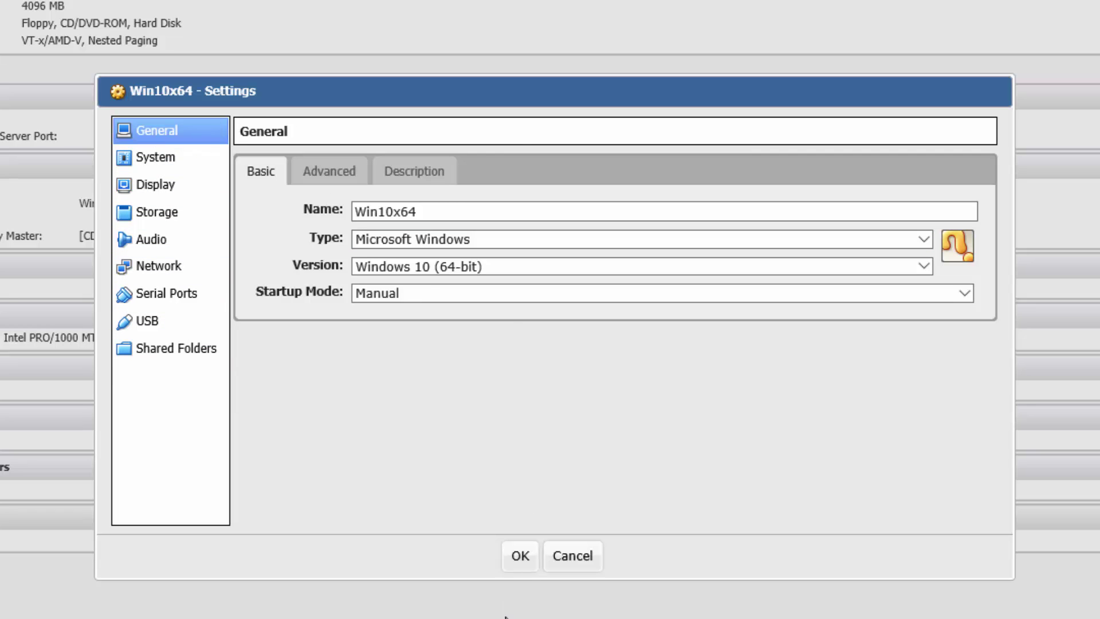
left_click(521, 555)
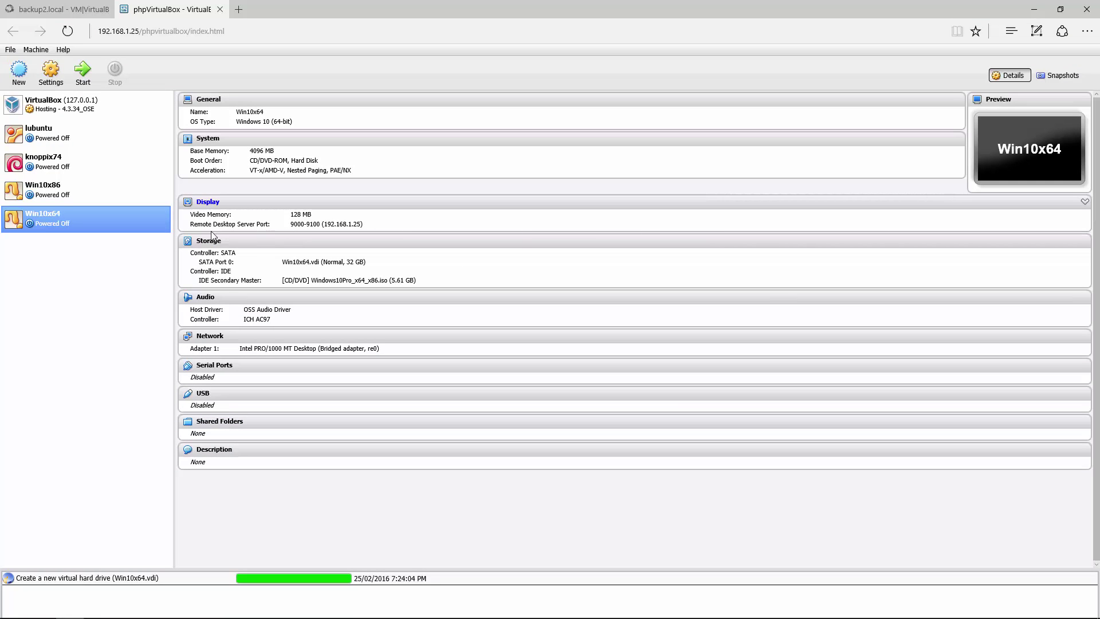
left_click(49, 6)
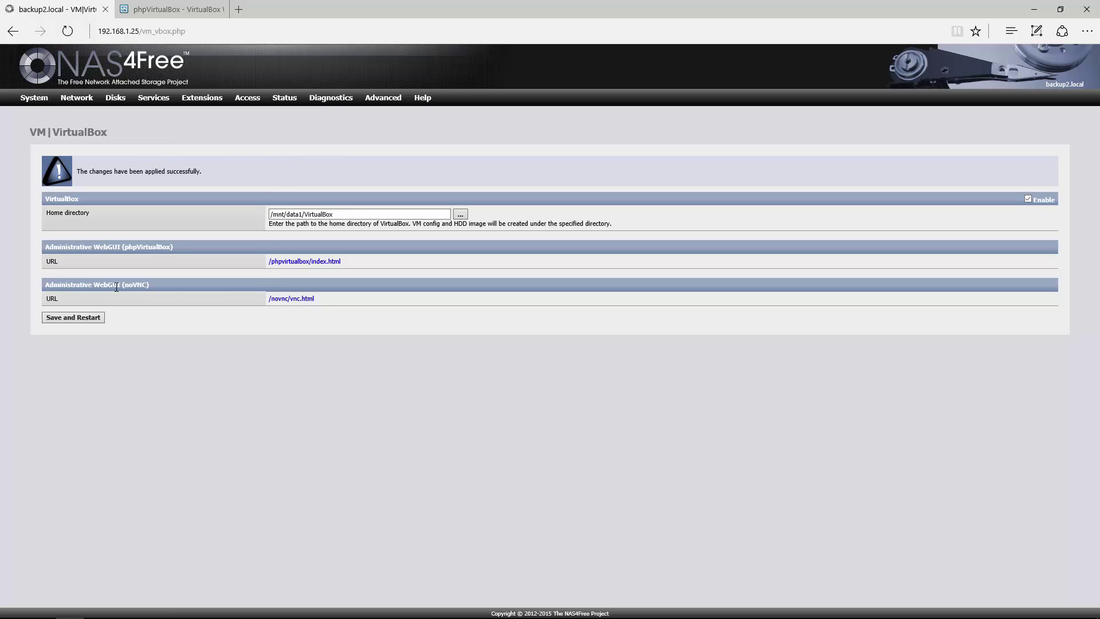
Step: Open noVNC, set host 192.168.1.25 port 9000, and enter the VNC password
left_click(300, 300)
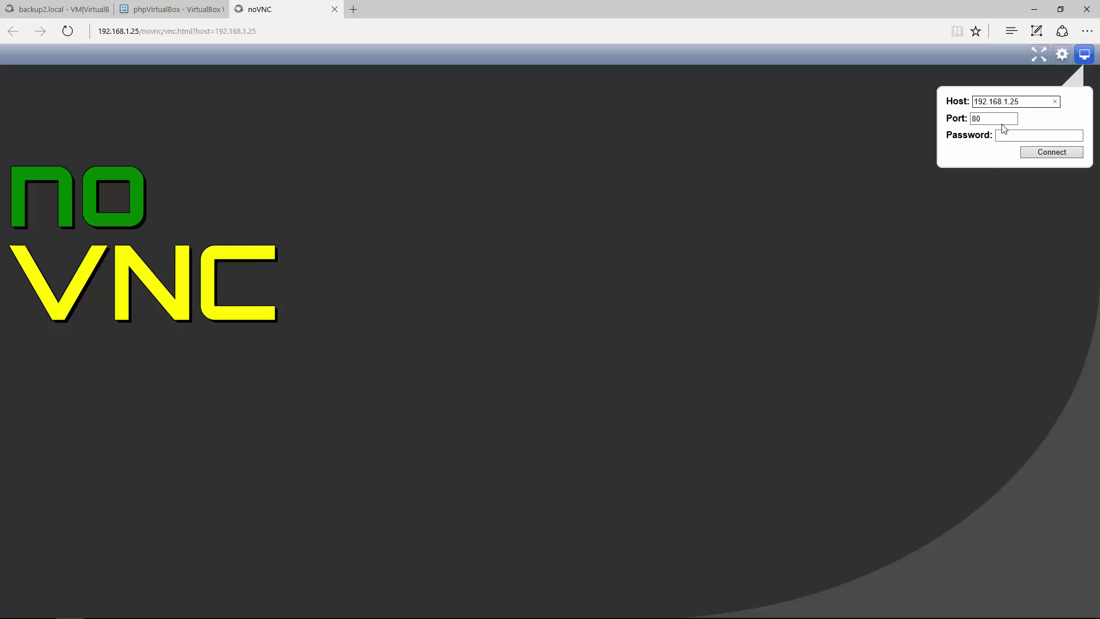
left_click_drag(1032, 102, 971, 106)
double_click(998, 119)
type("900")
left_click(1025, 134)
key("BackSpace")
key("BackSpace")
type("12")
left_click(162, 8)
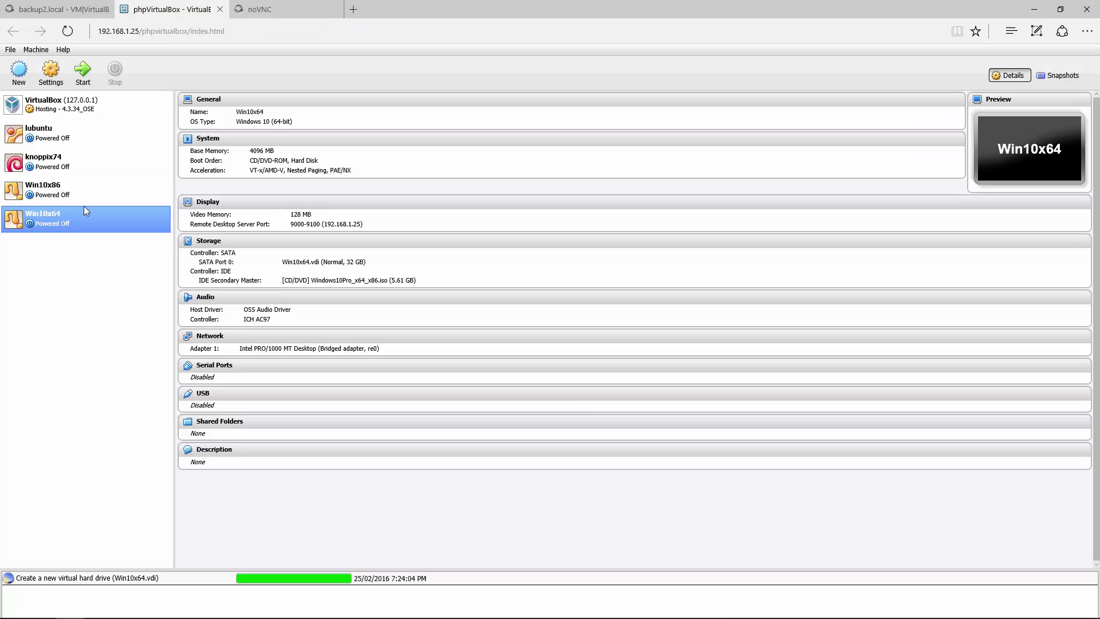
Step: Start Win10x64 and switch to the noVNC tab
left_click(83, 73)
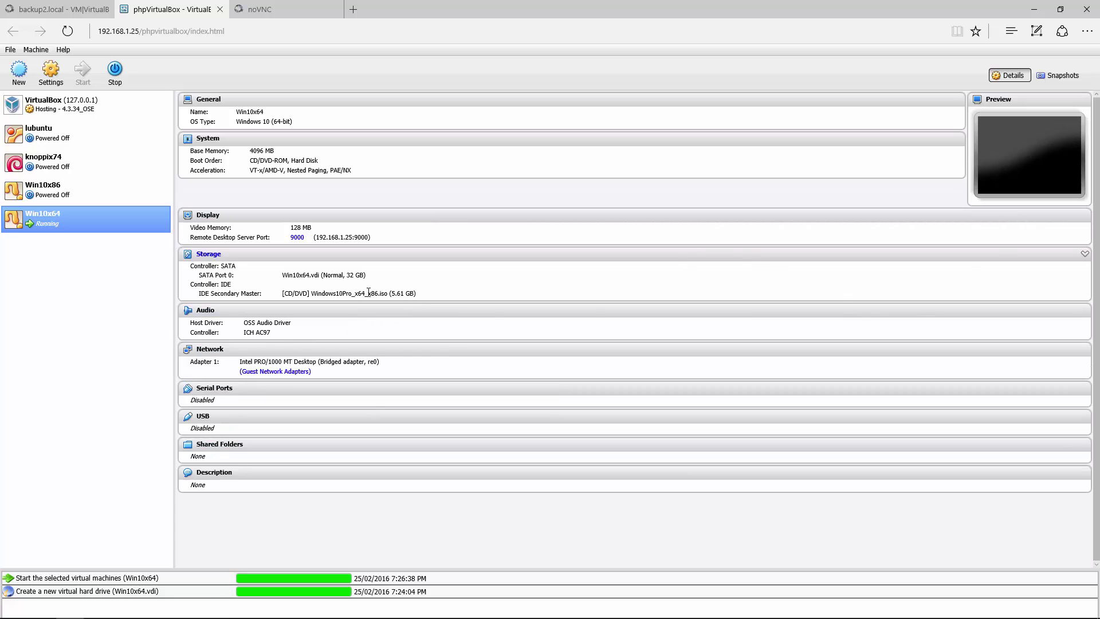
left_click(268, 6)
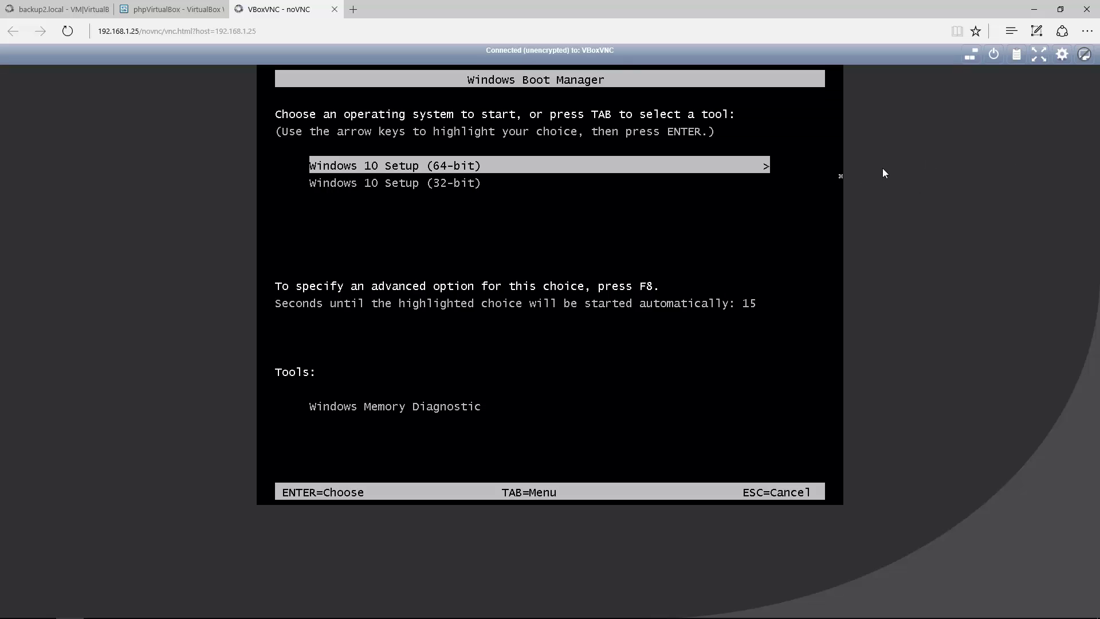
Step: Boot Windows 10 Setup (64-bit) from the Windows Boot Manager
key("Return")
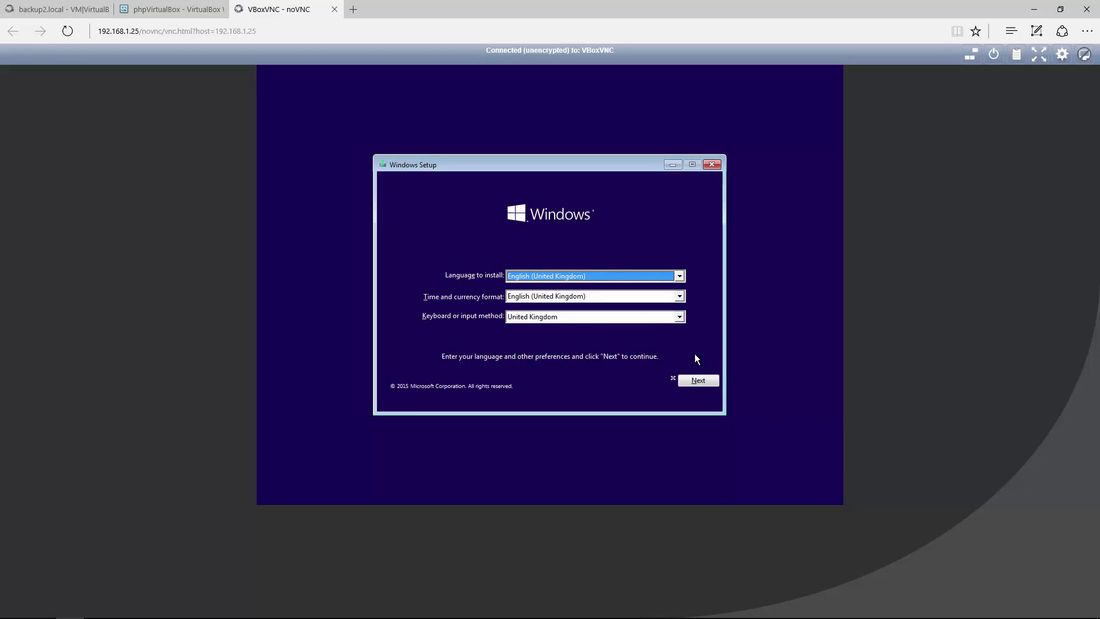
Step: Choose English (Australia) as the time and currency format and continue
left_click(570, 294)
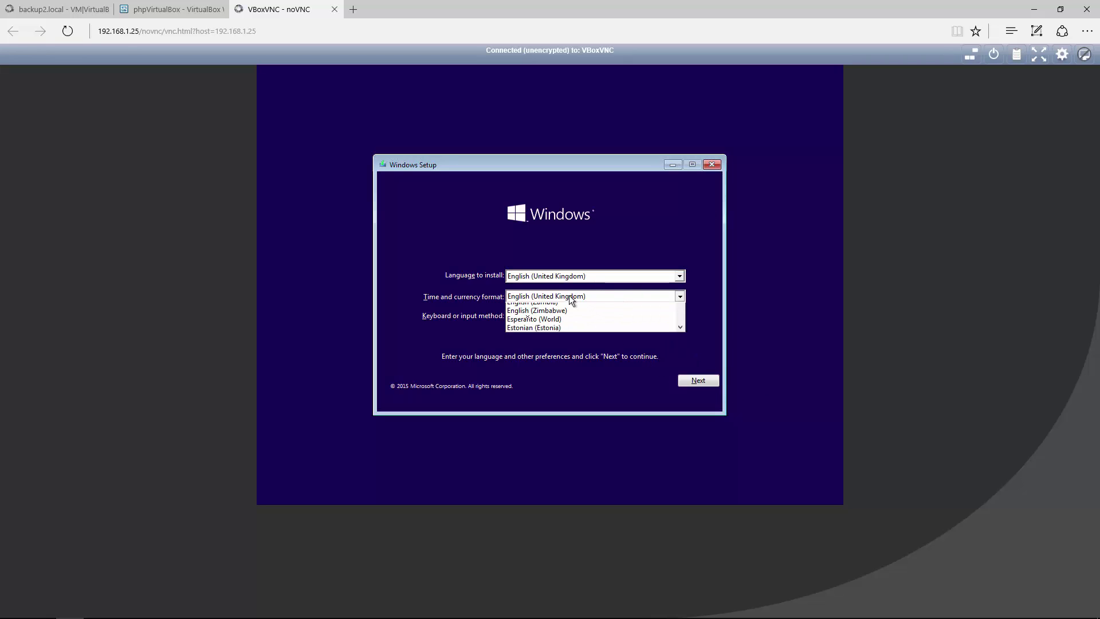
scroll(682, 326, "up", 15)
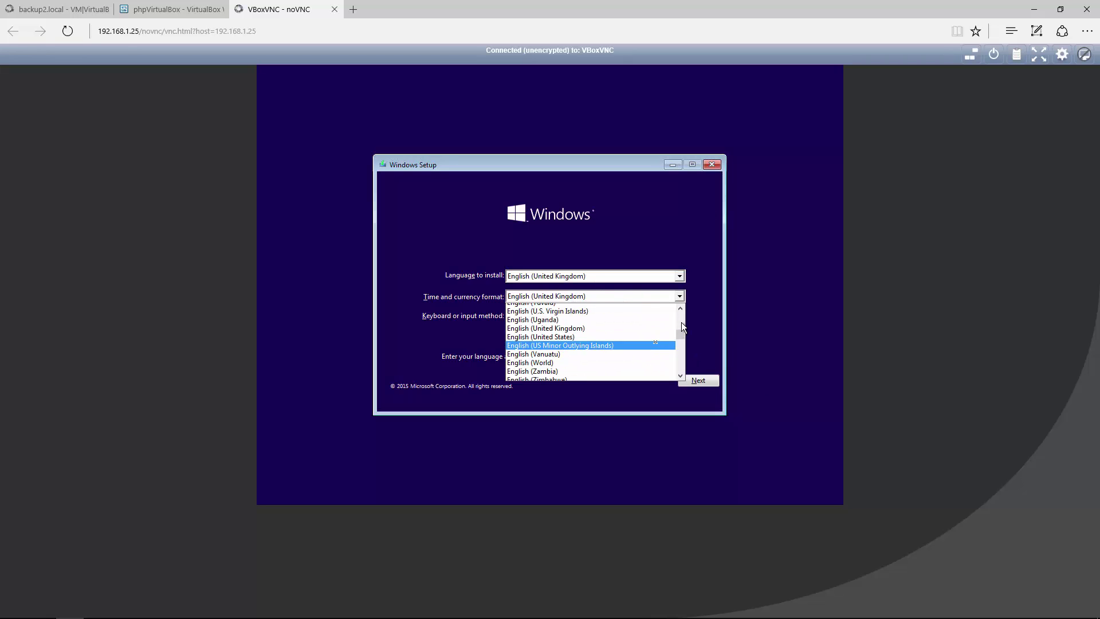
scroll(682, 326, "up", 5)
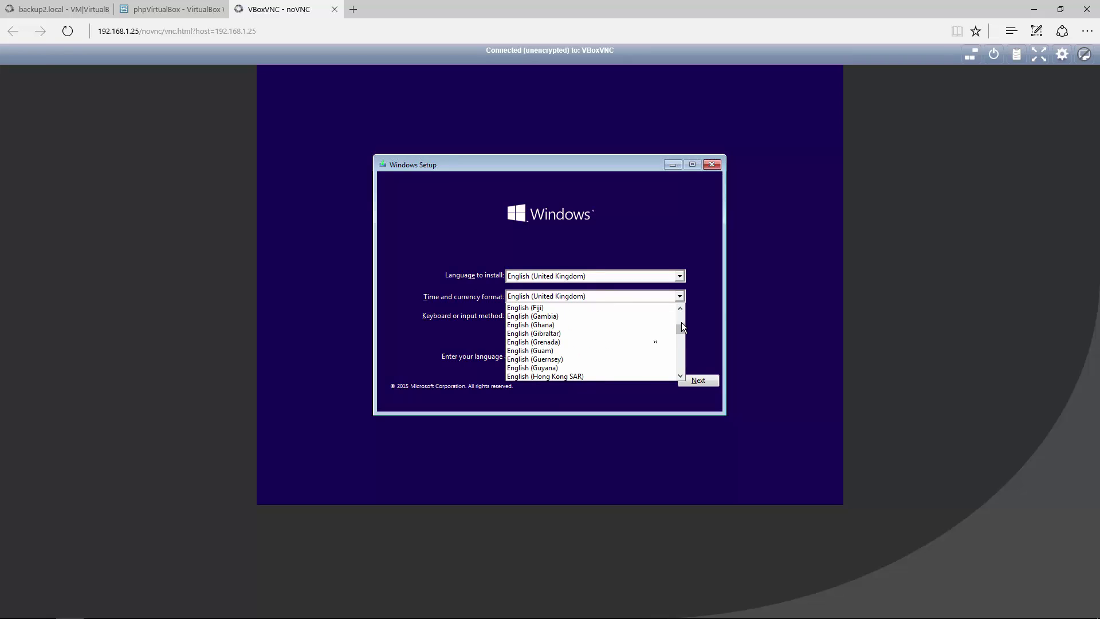
scroll(682, 331, "up", 11)
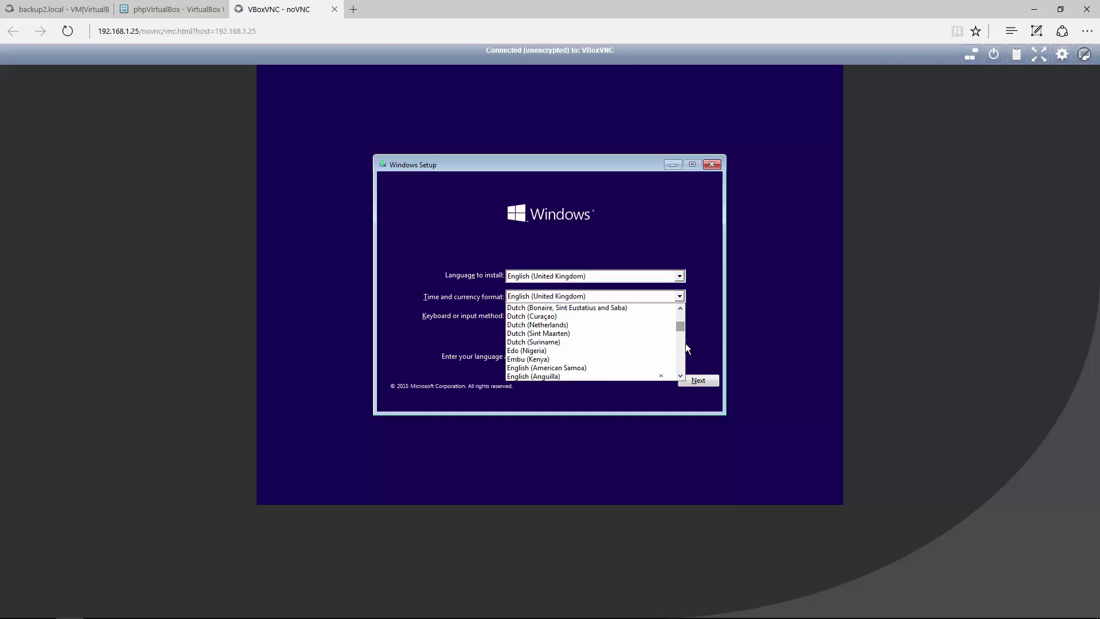
left_click(680, 377)
left_click(681, 376)
left_click(680, 376)
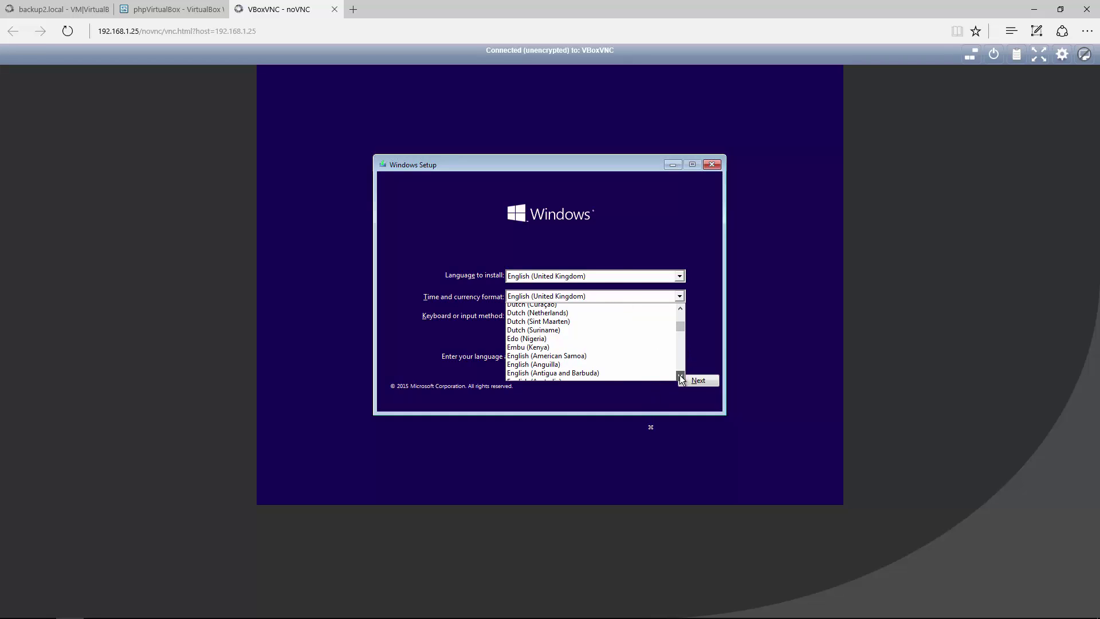
left_click(680, 376)
left_click(680, 376)
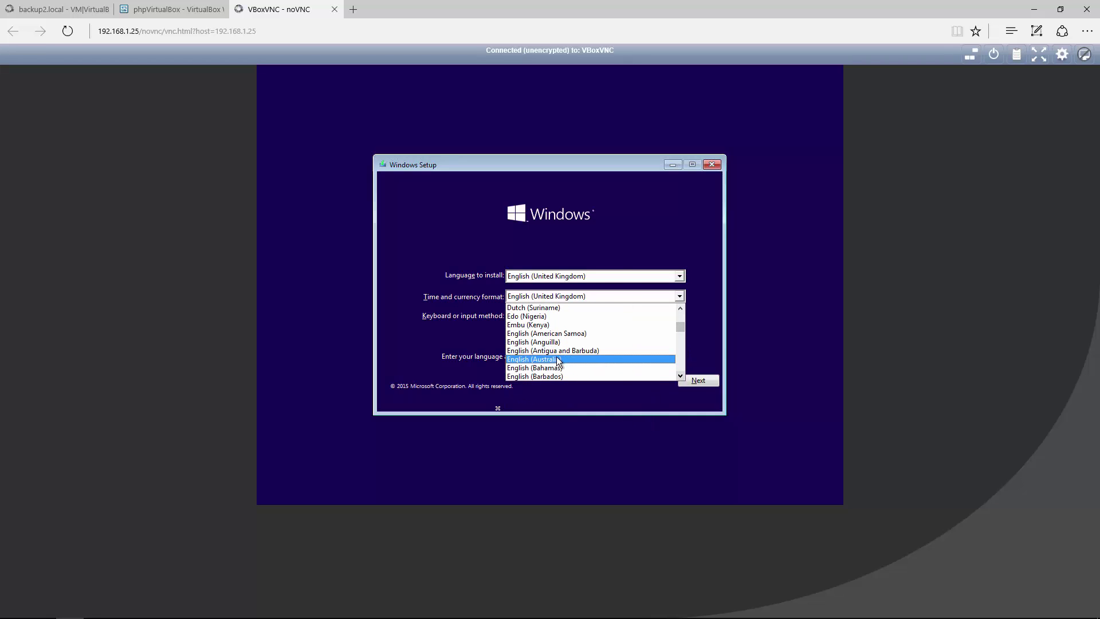
left_click(565, 358)
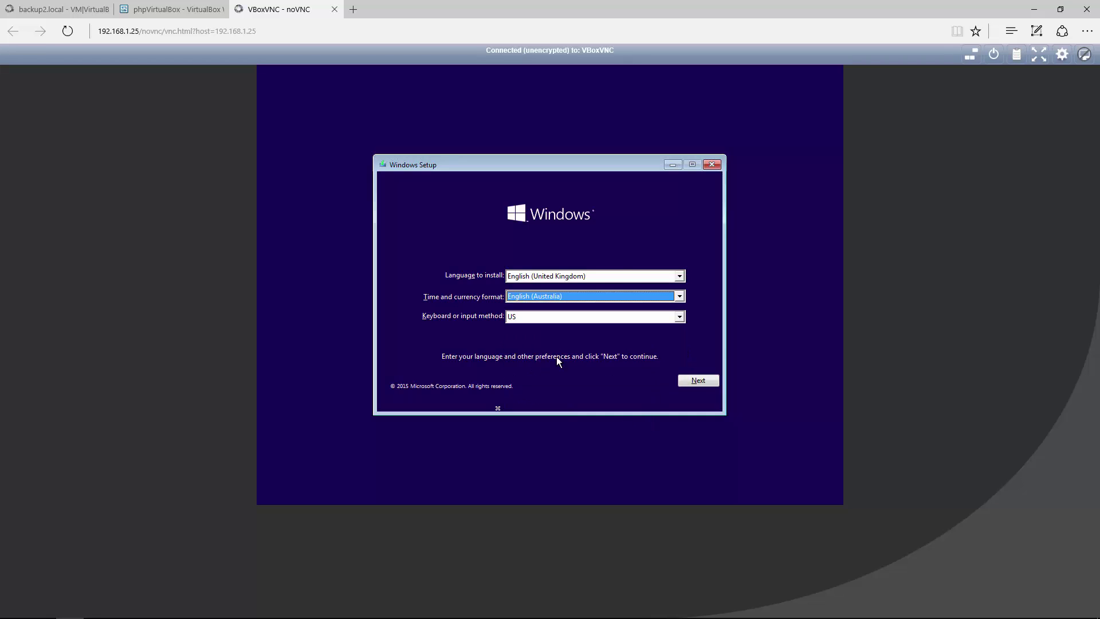
left_click(690, 381)
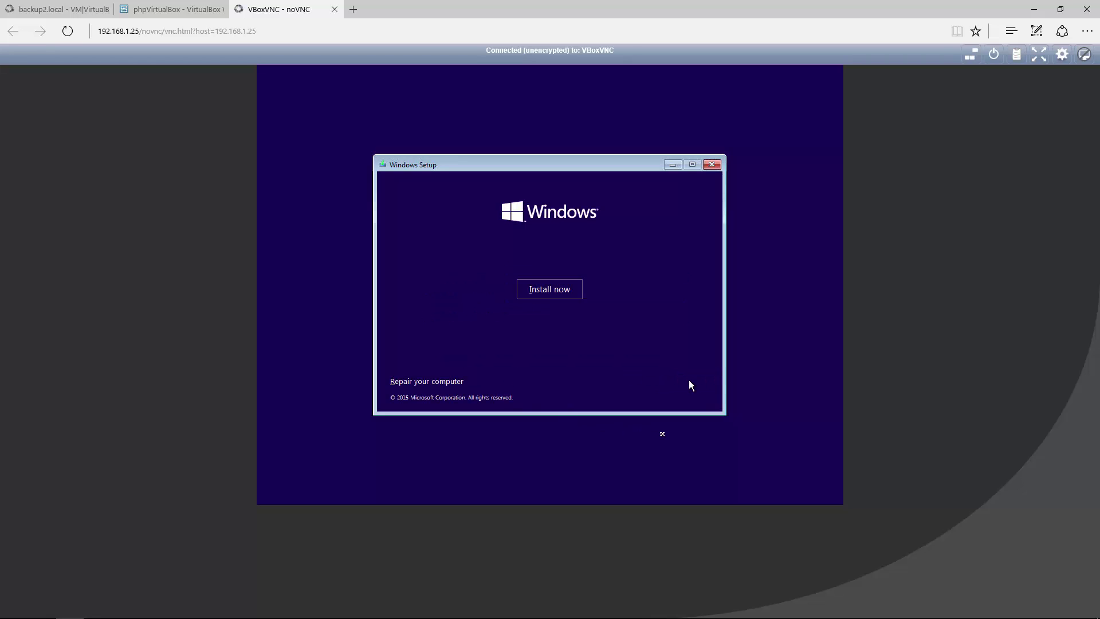
Step: Start Windows 10 setup and install it onto Drive 0 Partition 2 through to the desktop
left_click(538, 290)
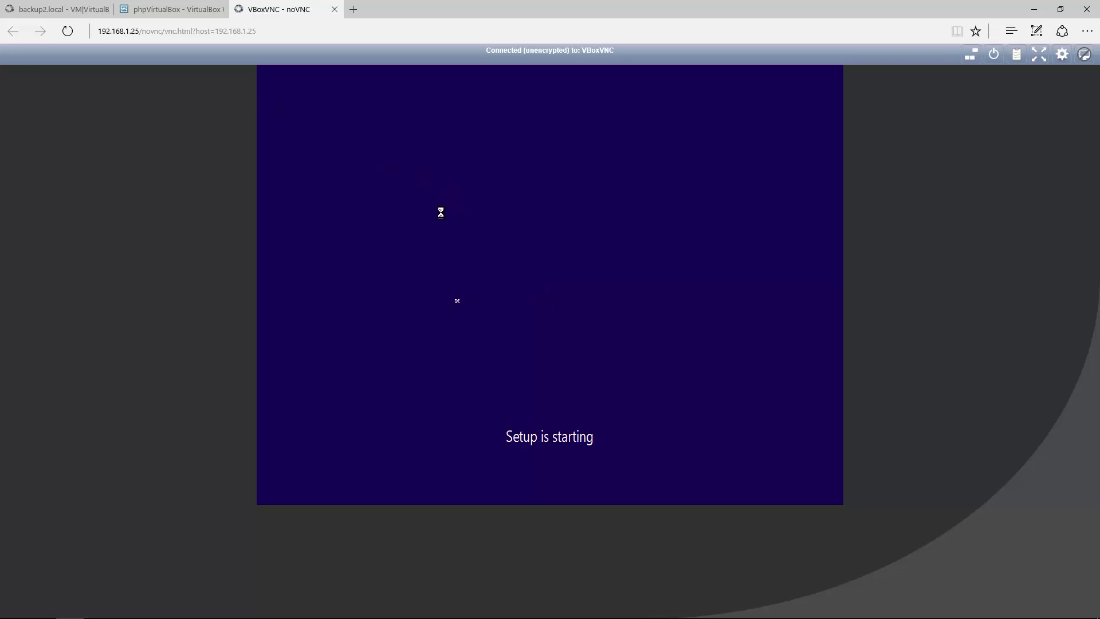
left_click(77, 10)
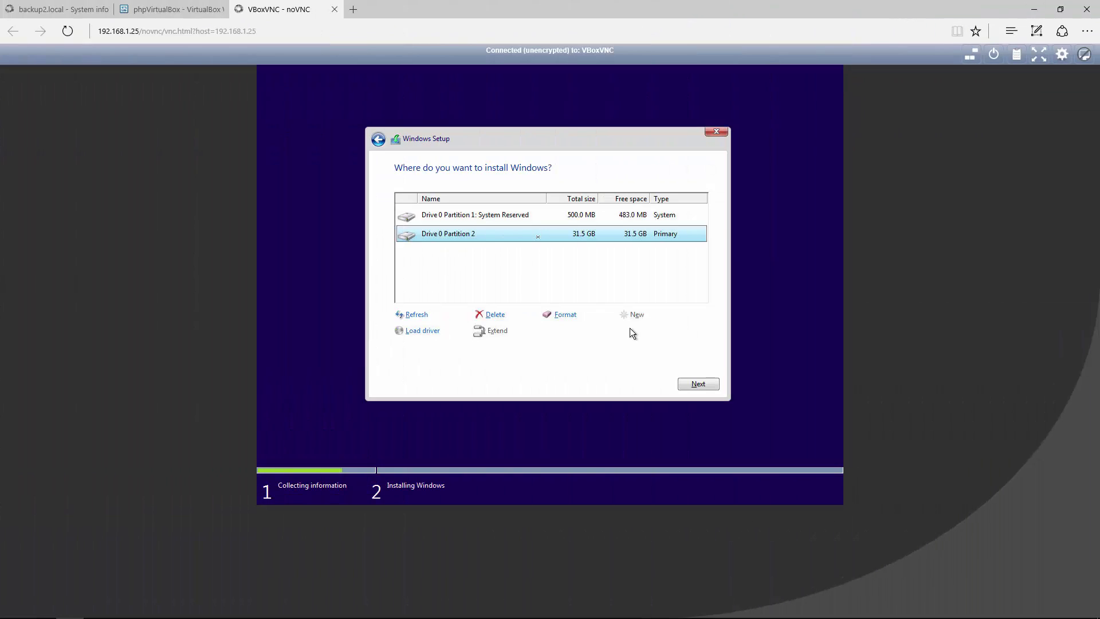
left_click(704, 387)
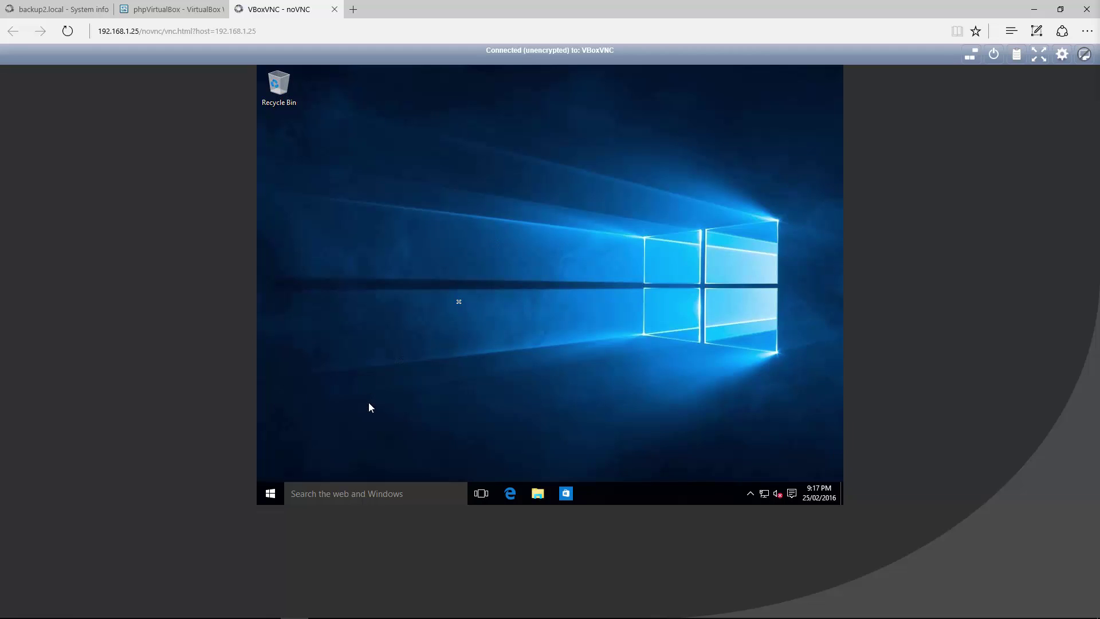
Step: Use Install Guest Additions on Win10x64 and accept downloading the VBoxGuestAdditions_4.3.34.iso CD image
left_click(171, 5)
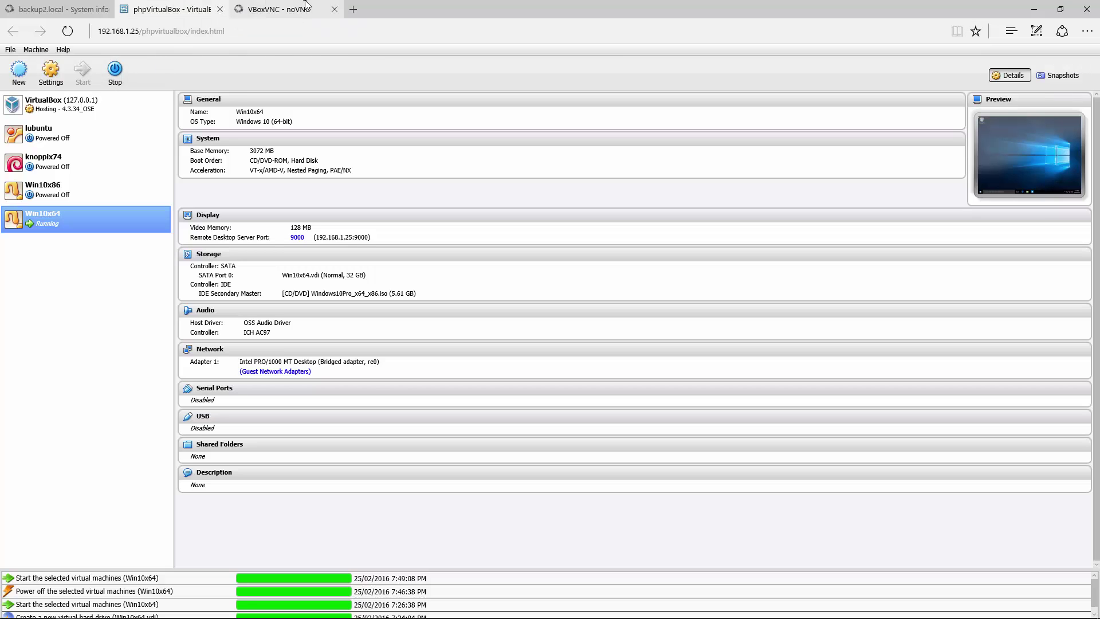
left_click(52, 75)
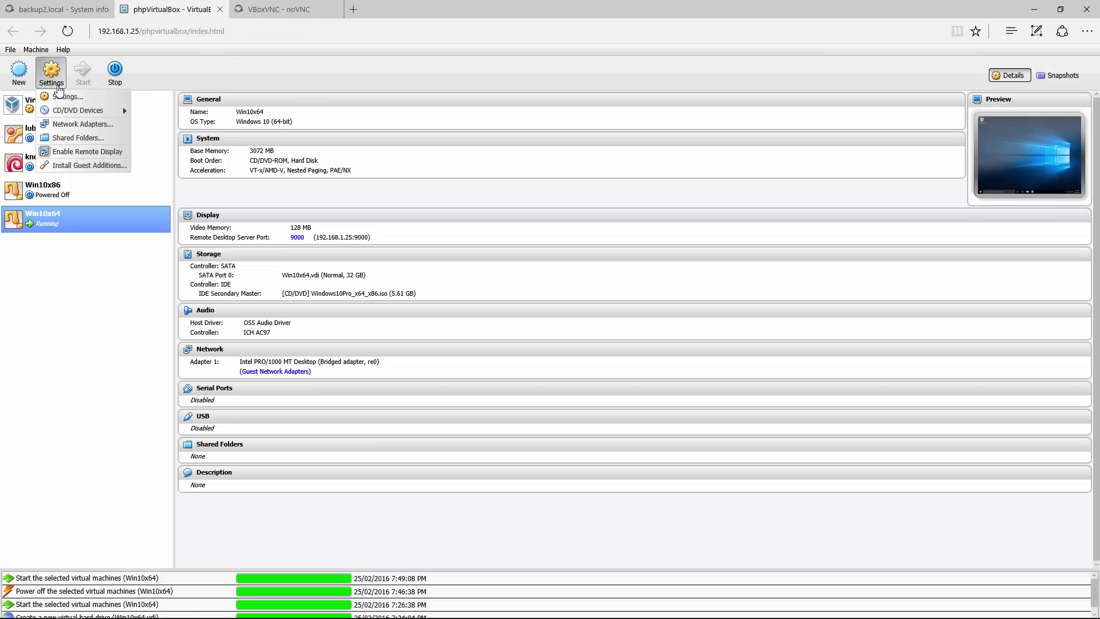
left_click(69, 225)
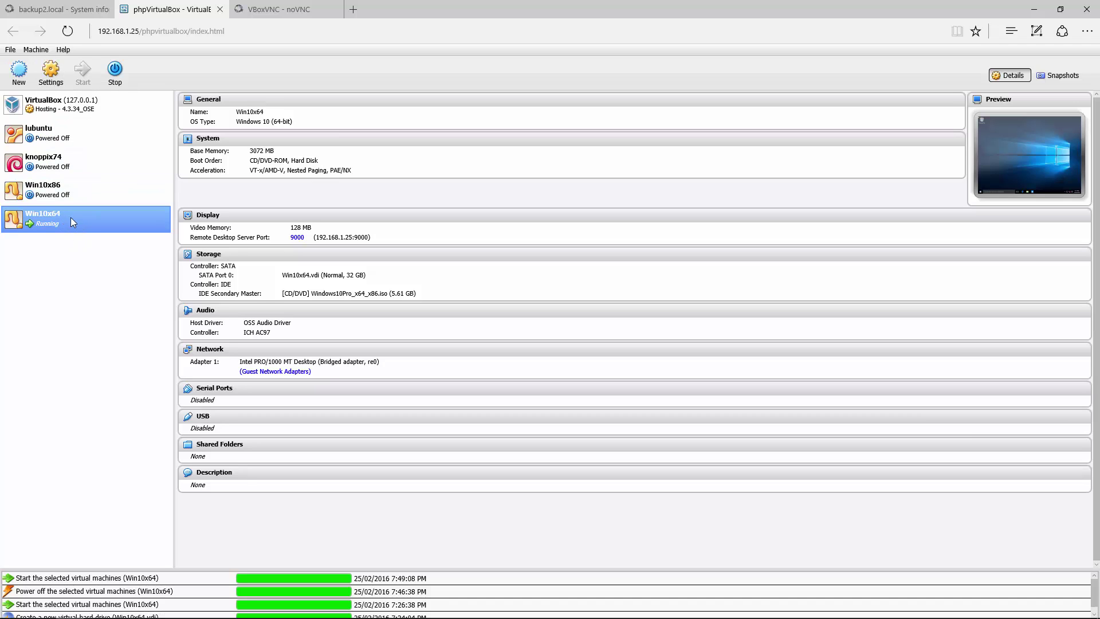
left_click(51, 72)
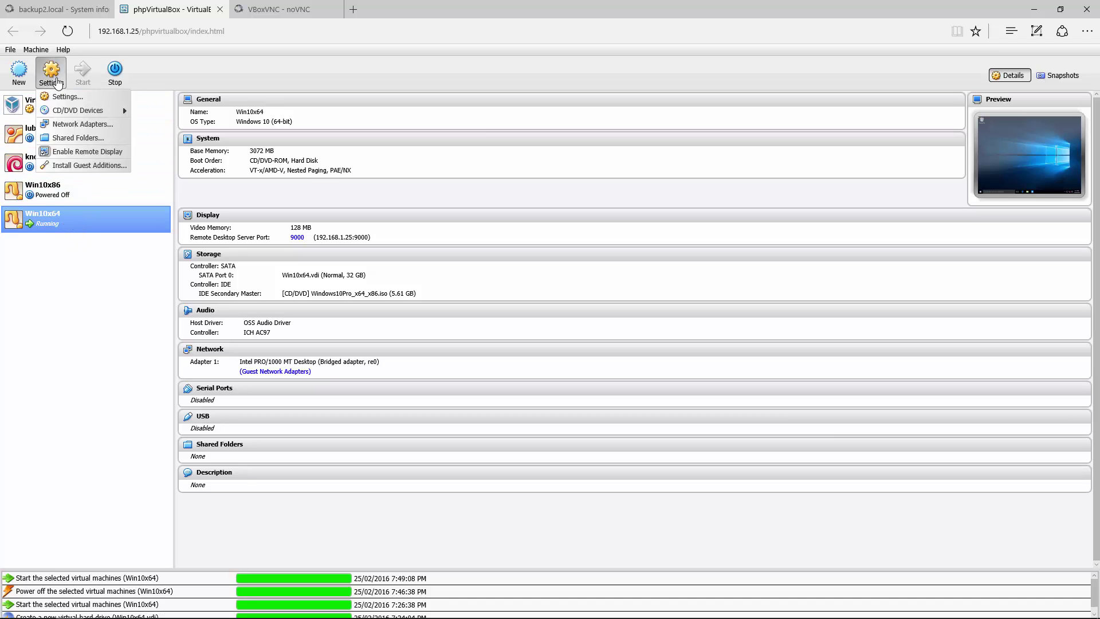
left_click(80, 165)
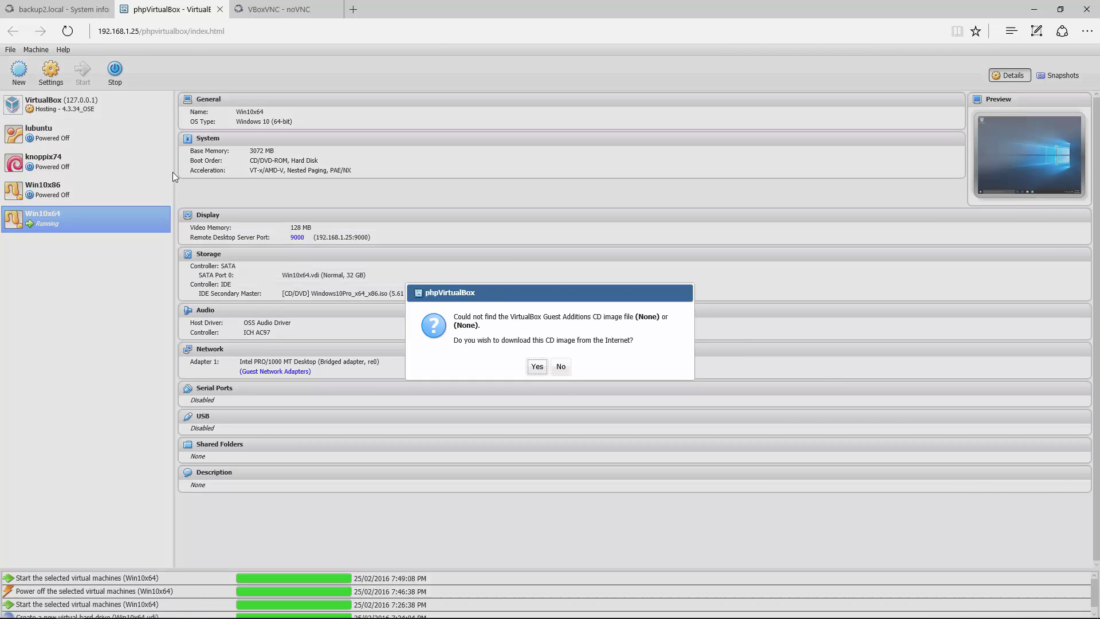
left_click(537, 366)
key("ctrl+Tab")
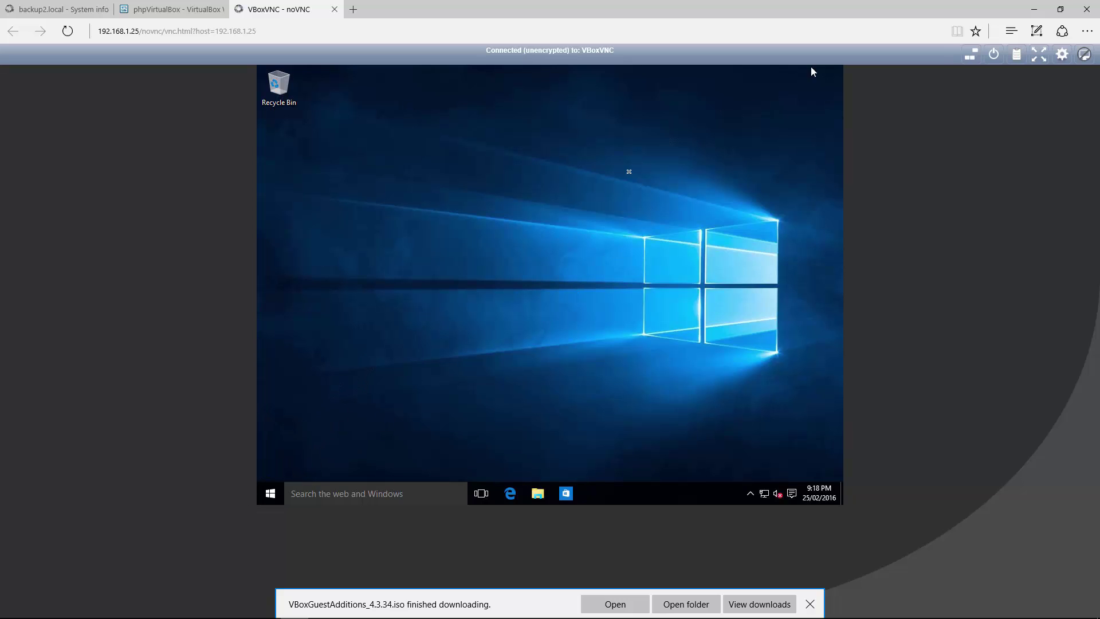
Step: Shut down the Windows 10 guest from the Start menu's Power options
left_click(273, 493)
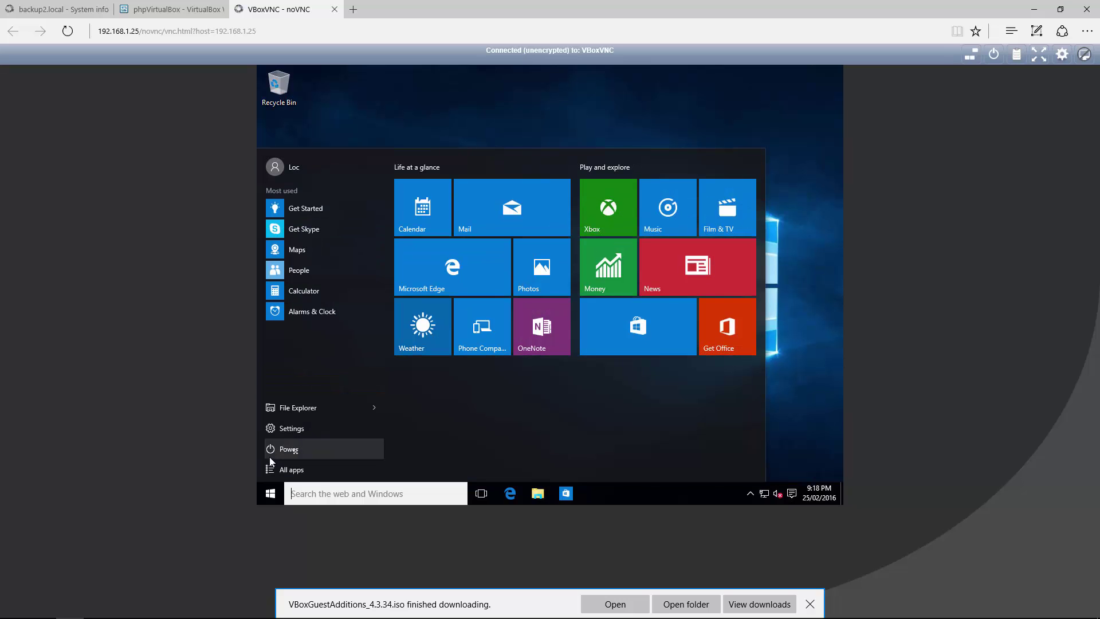
left_click(287, 450)
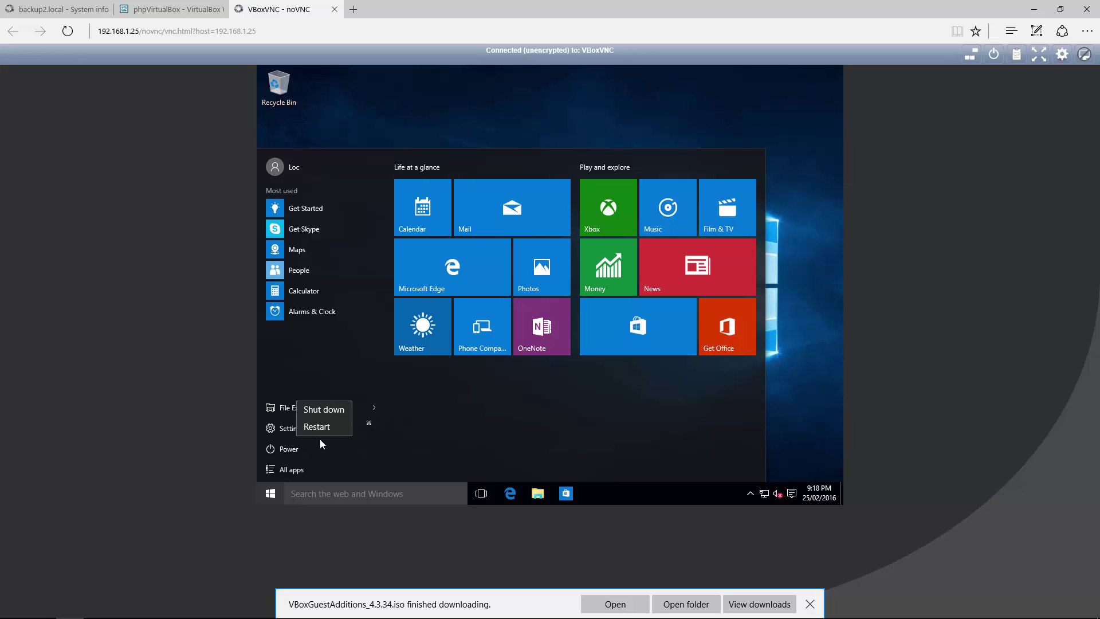
left_click(331, 409)
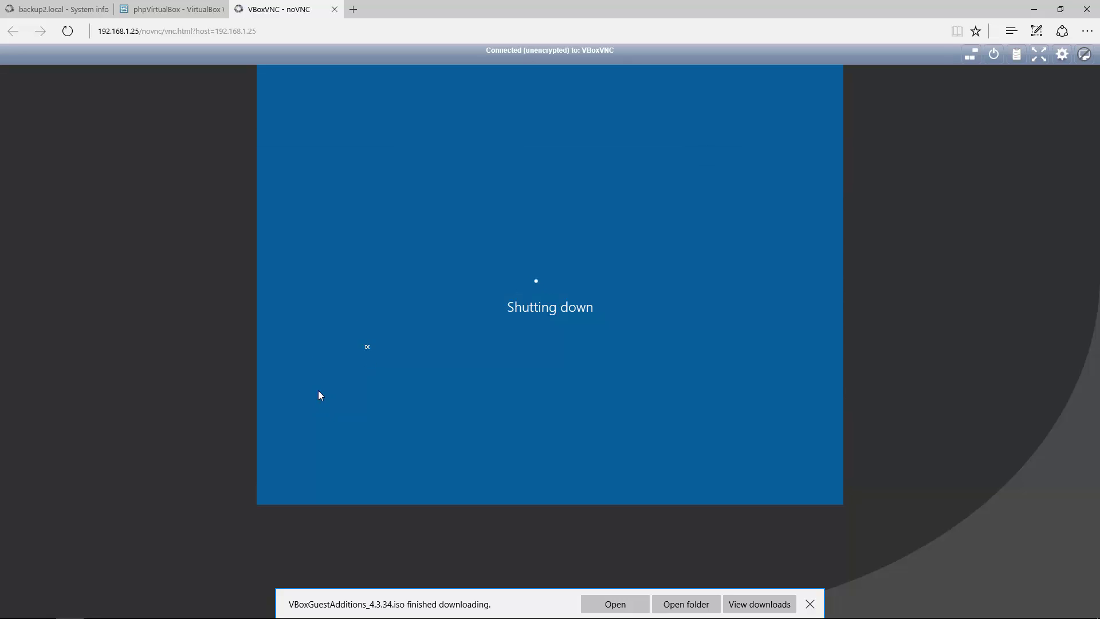
Step: In Win10x64's Storage settings, swap the Windows installer disc for VBoxGuestAdditions_4.3.34.iso and save
left_click(53, 3)
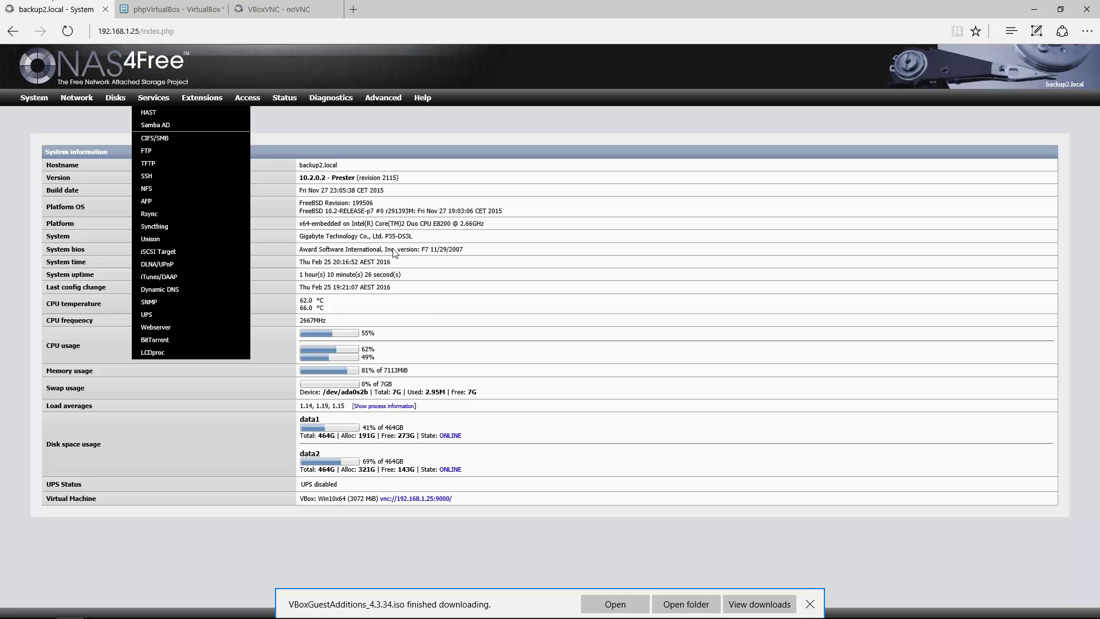
left_click(184, 6)
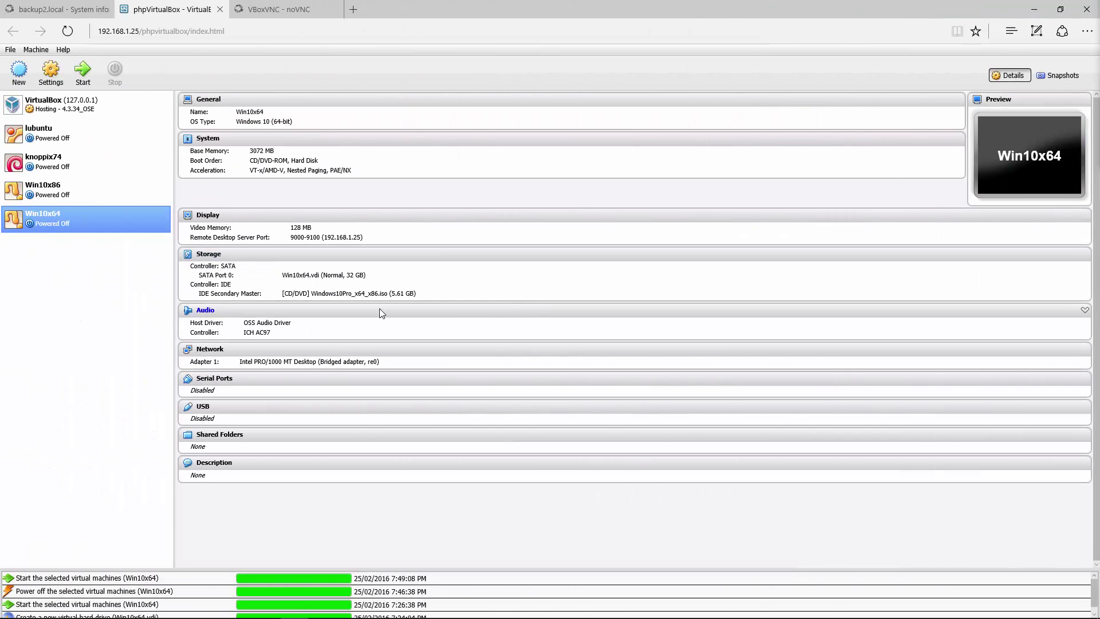
left_click(211, 259)
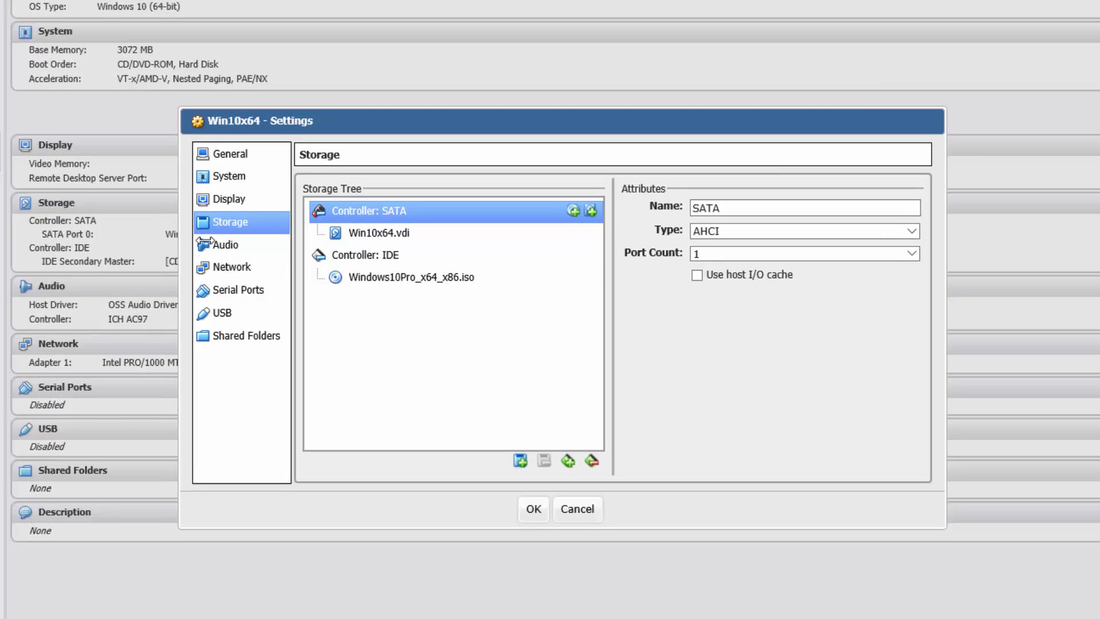
left_click(418, 279)
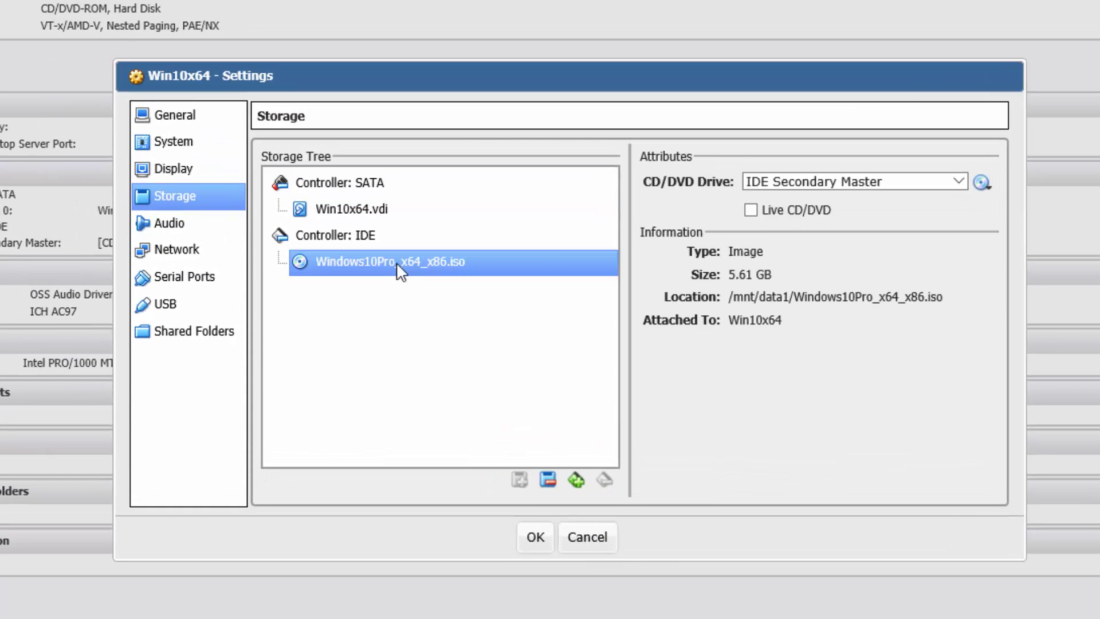
left_click(986, 187)
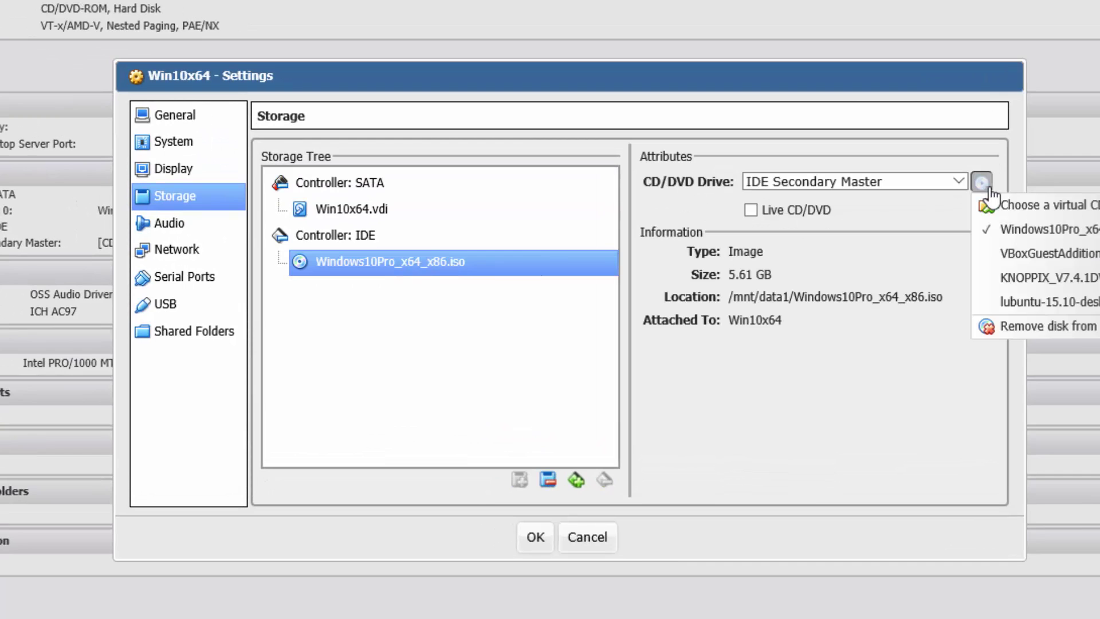
left_click(1060, 213)
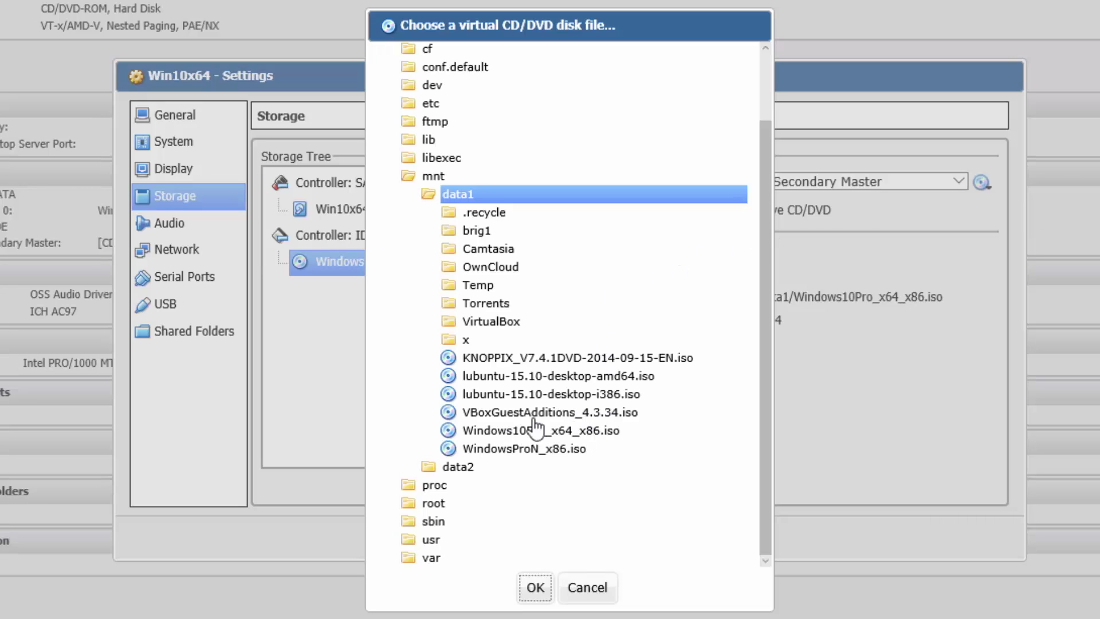
left_click(505, 416)
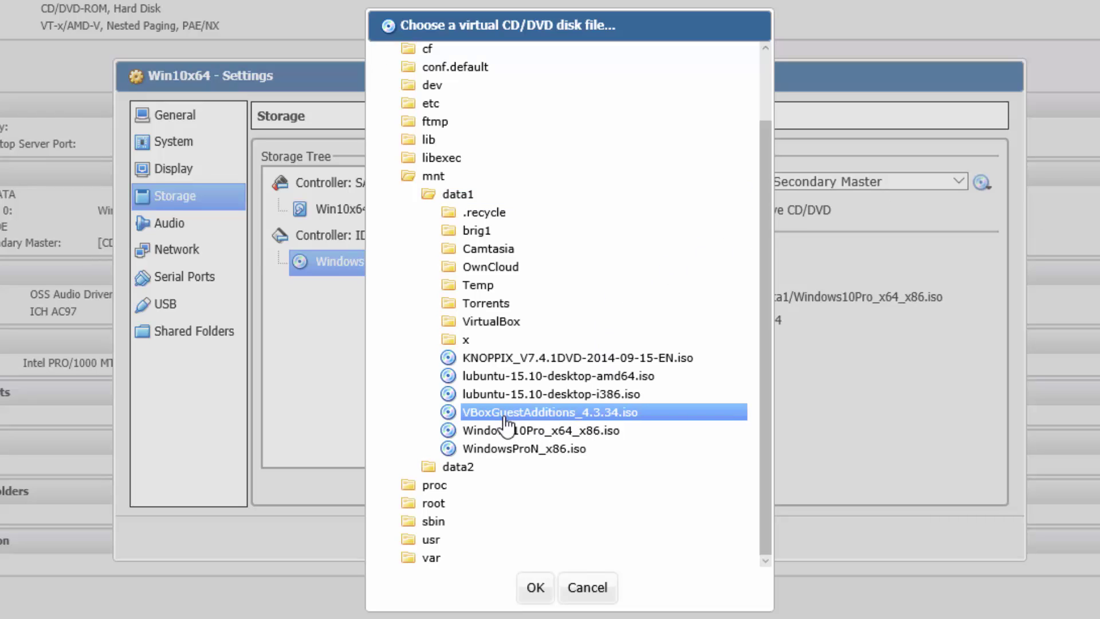
left_click(535, 588)
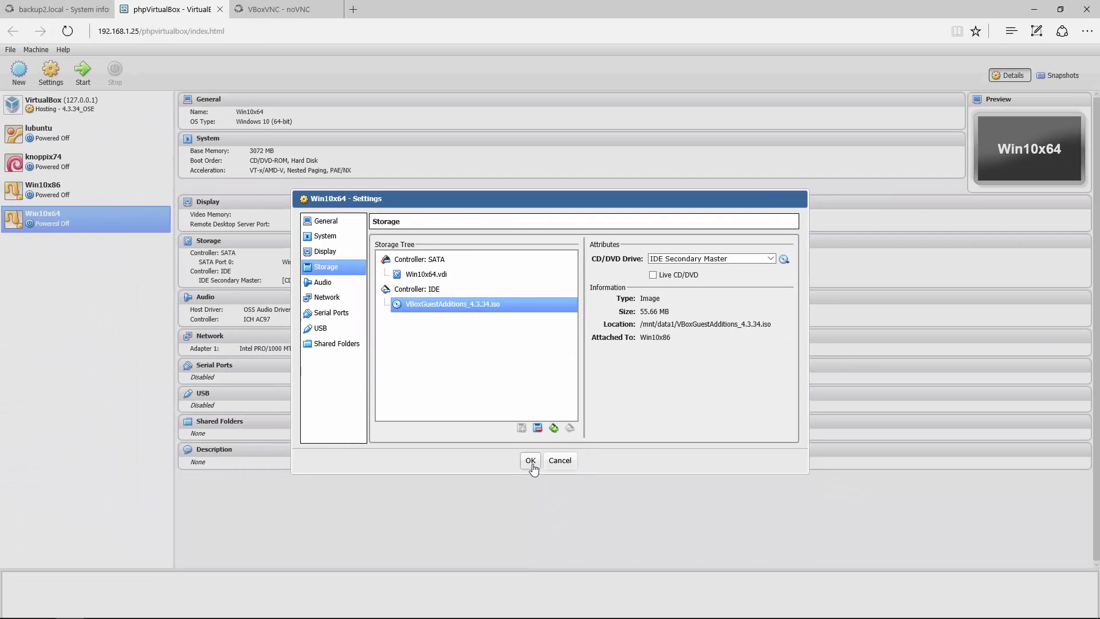
left_click(533, 464)
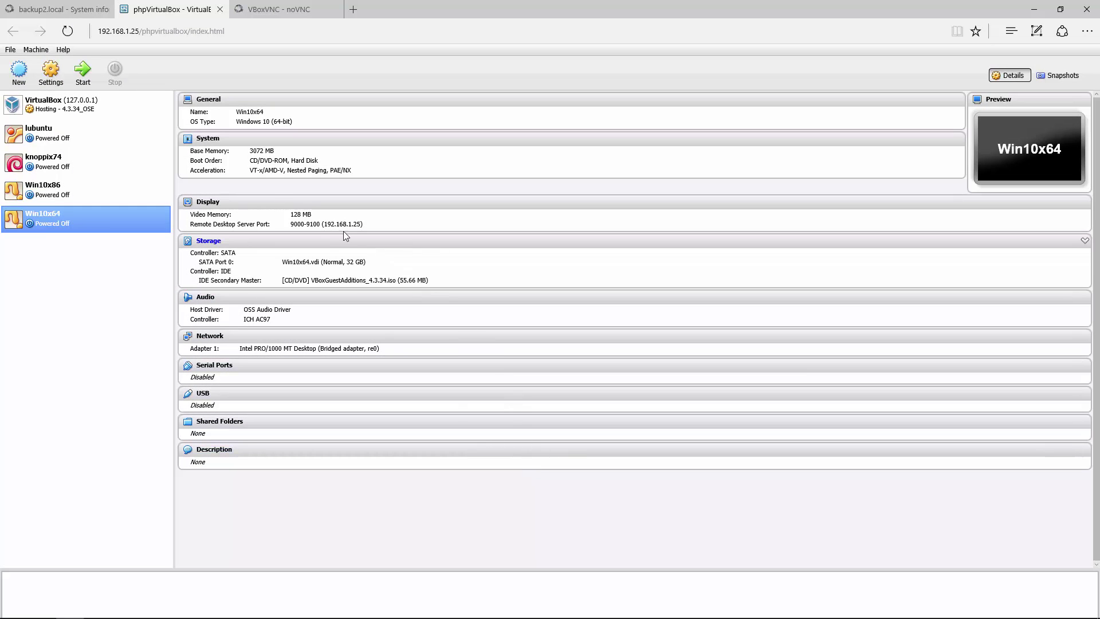
Step: Power on Win10x64 and return to its noVNC remote desktop
left_click(81, 84)
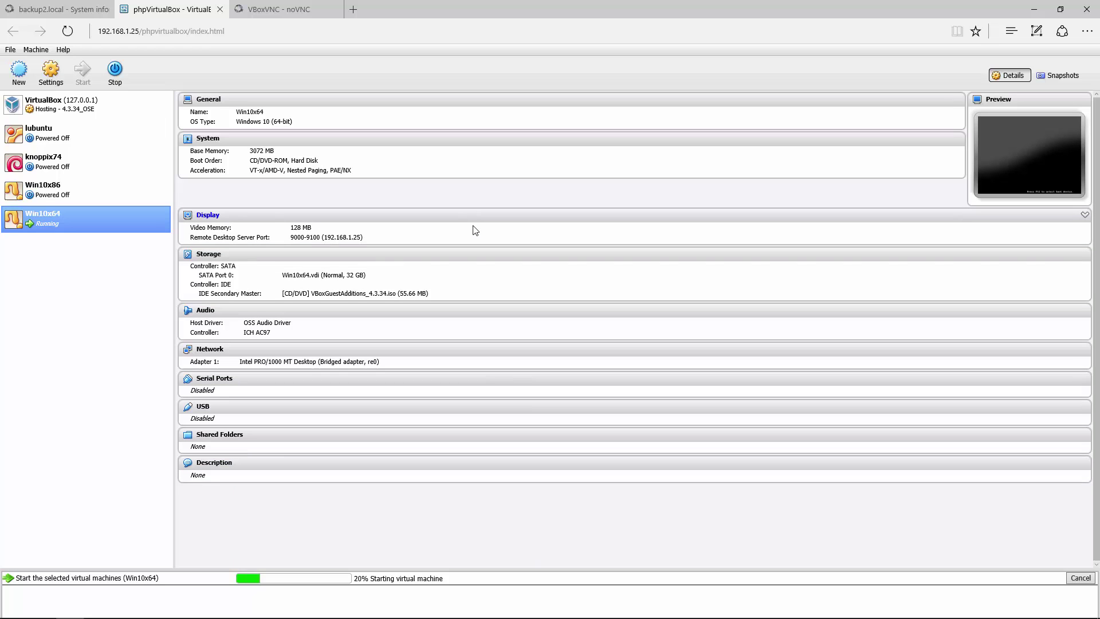
key("ctrl+Tab")
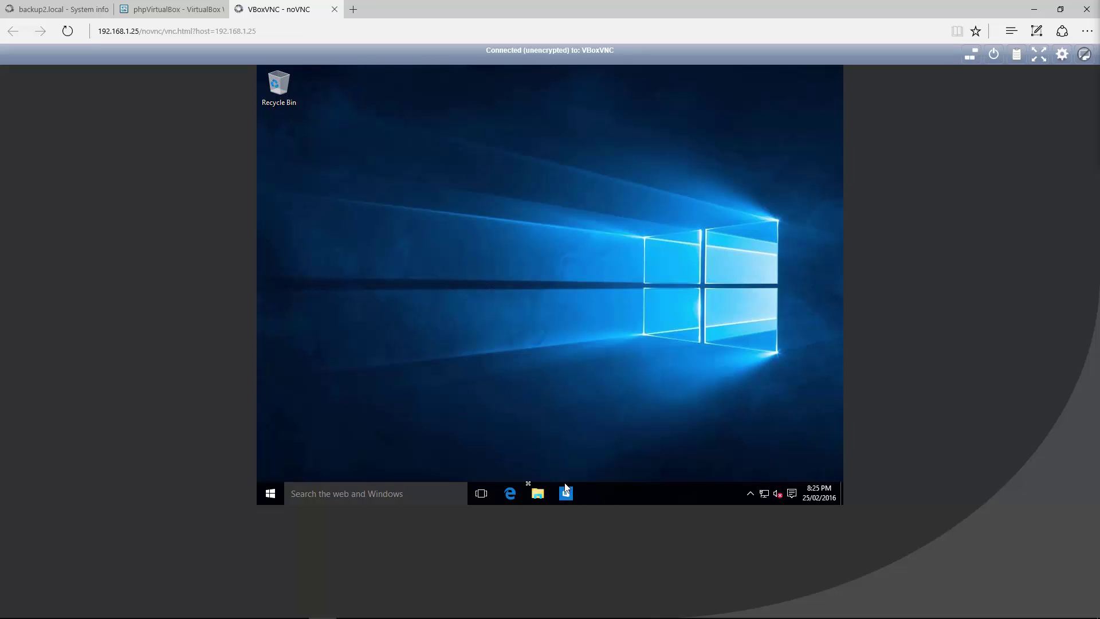
Step: Browse This PC in File Explorer and open CD Drive (D:) VirtualBox Guest Additions
left_click(537, 493)
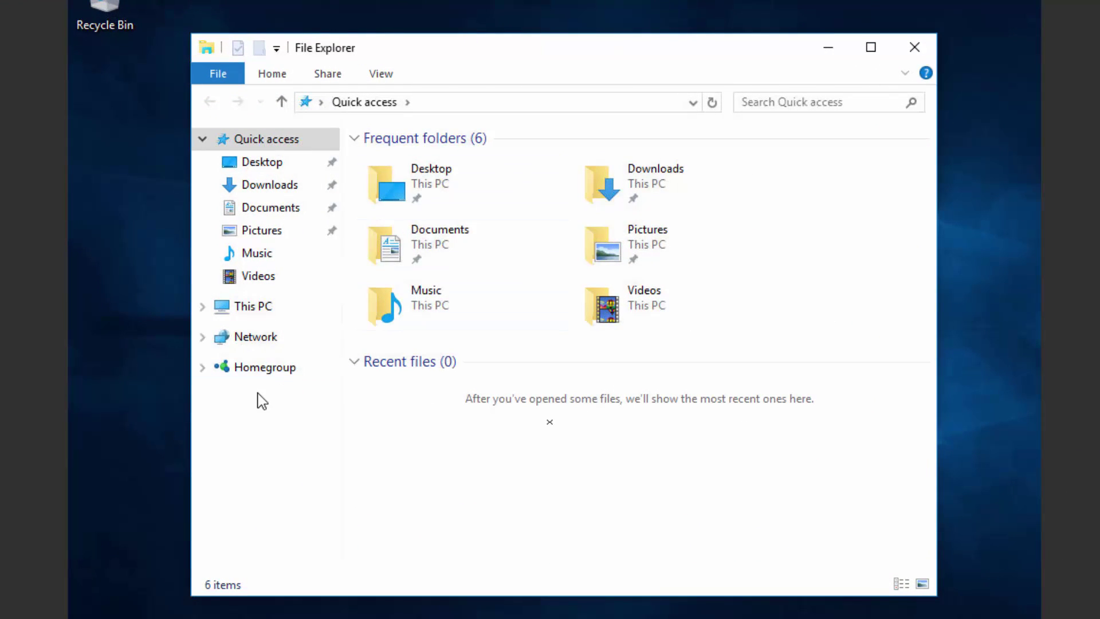
left_click(255, 310)
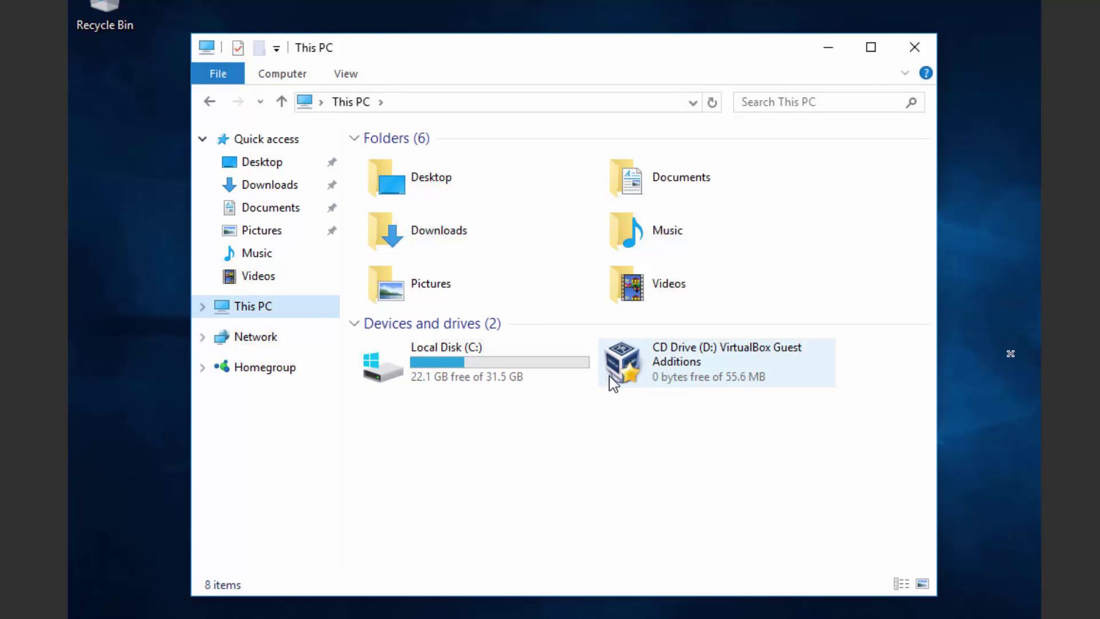
left_click(638, 372)
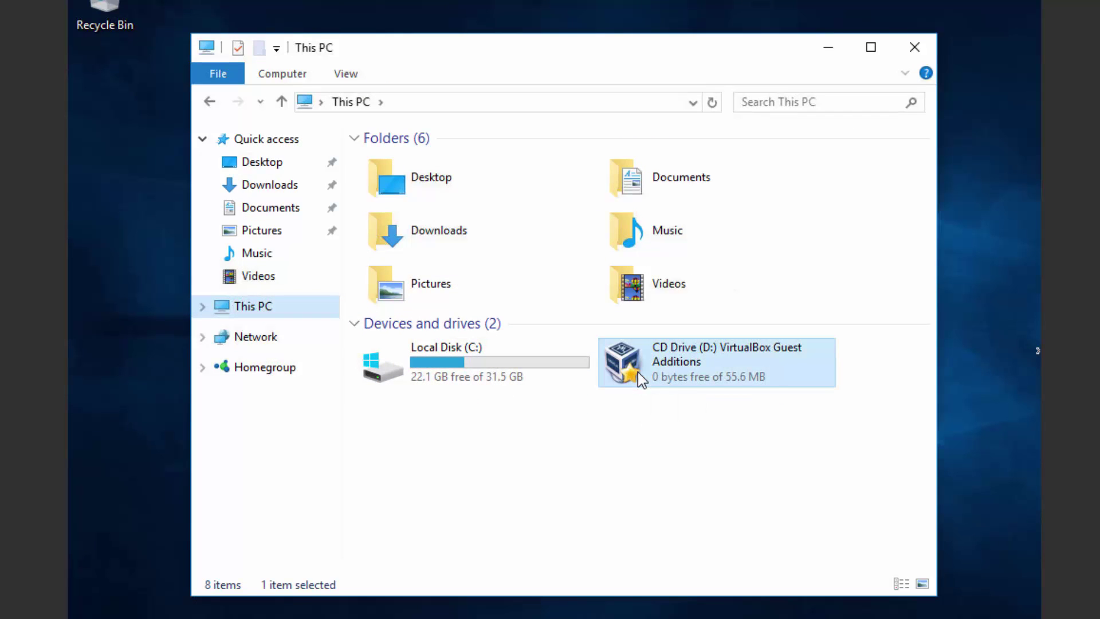
double_click(638, 373)
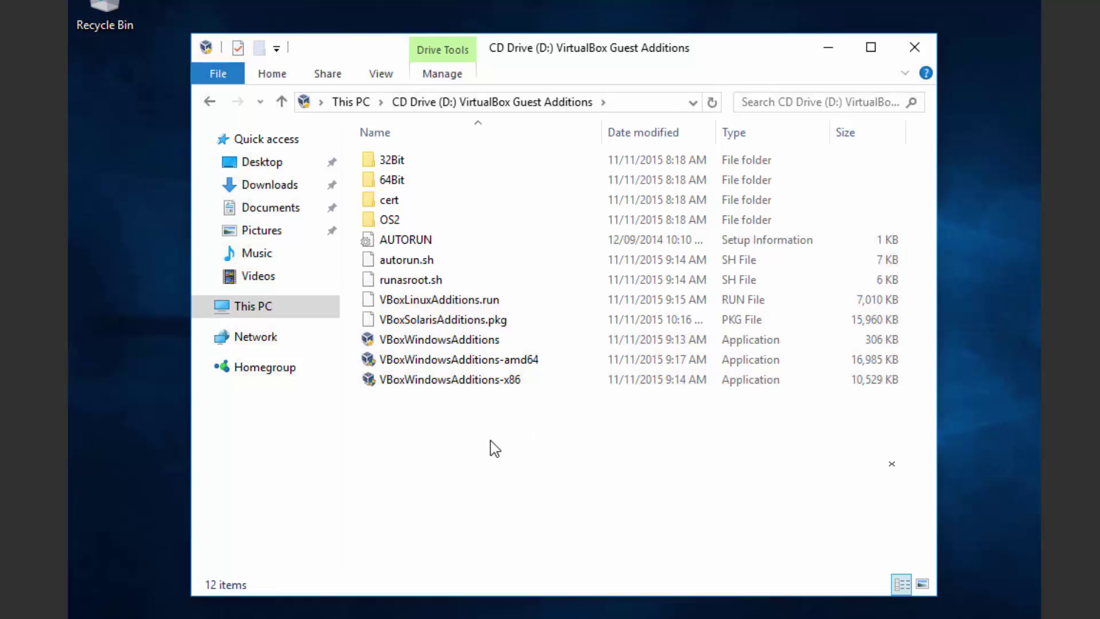
Step: Run VBoxWindowsAdditions-amd64 with default location and components, then finish with Reboot now
double_click(450, 362)
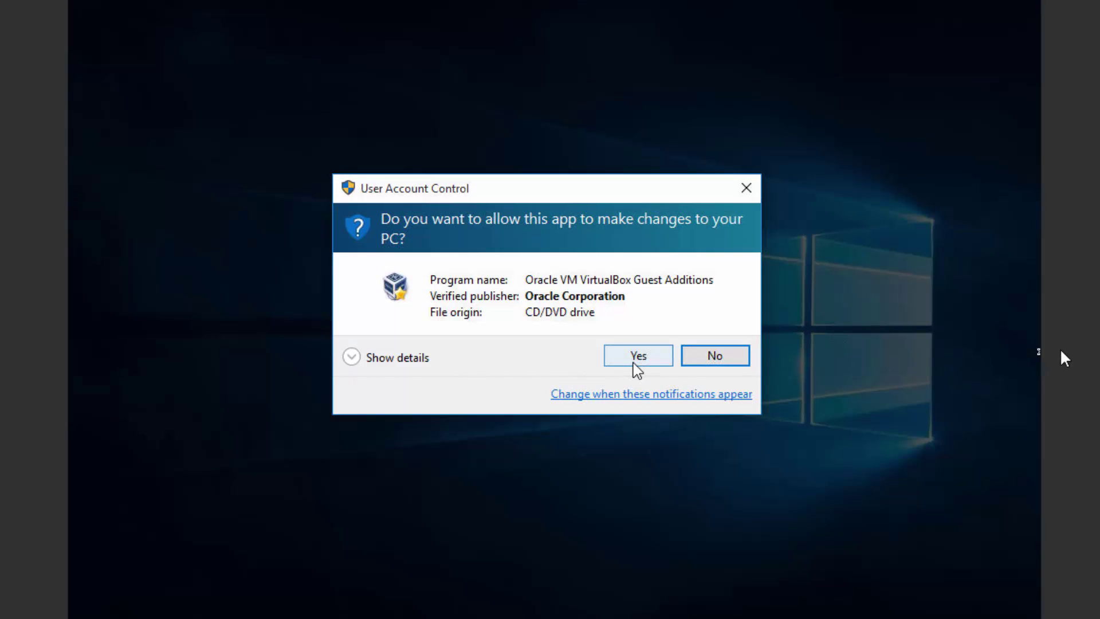
left_click(617, 360)
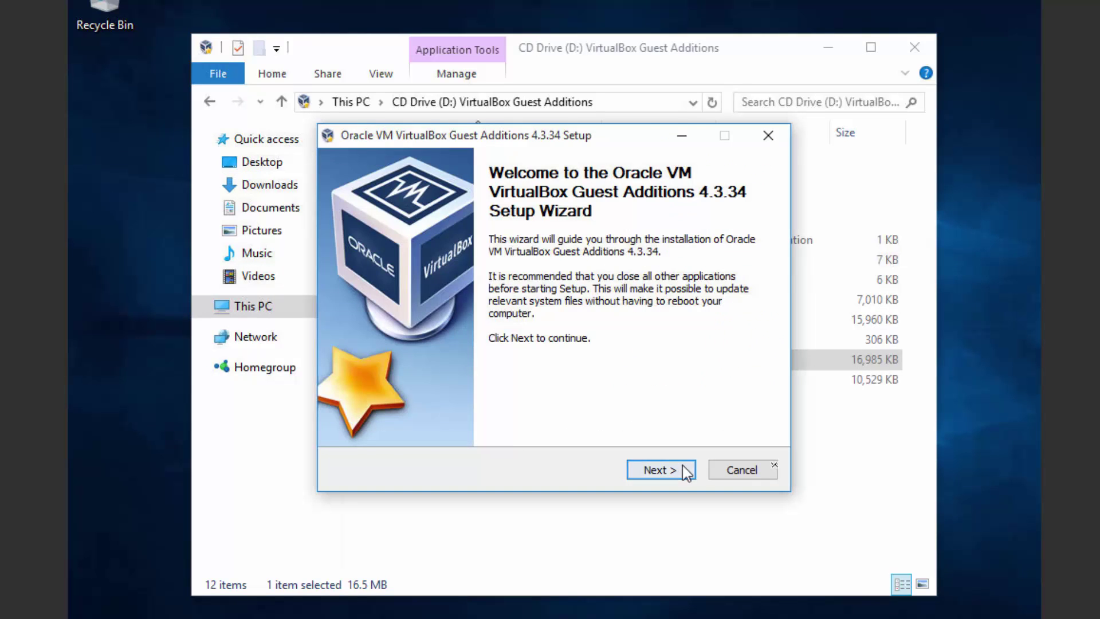
left_click(683, 466)
left_click(676, 473)
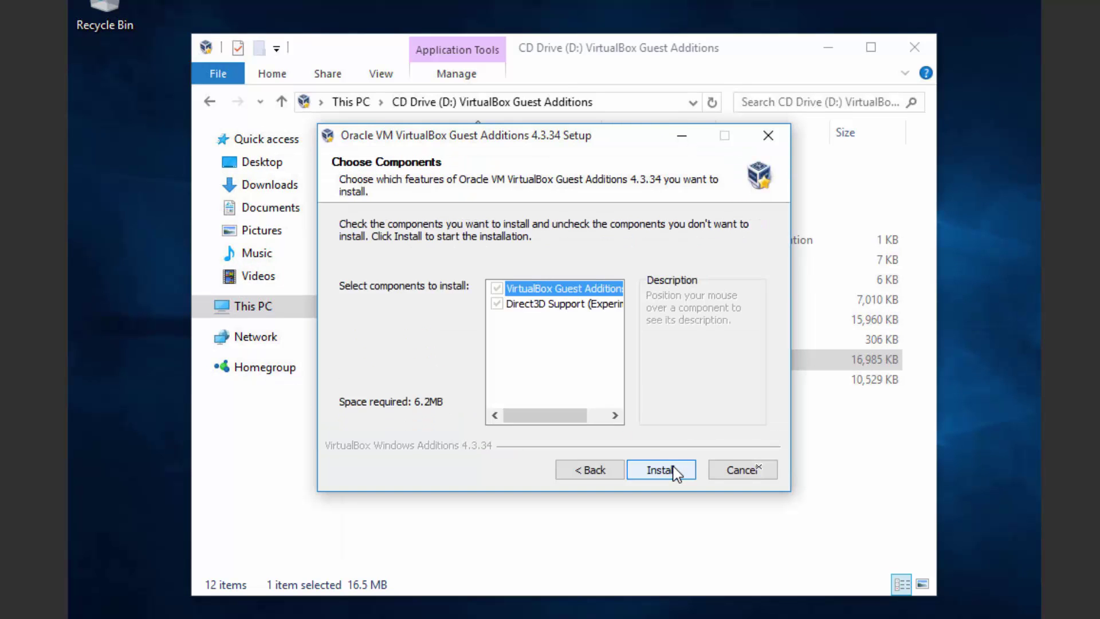
left_click(675, 471)
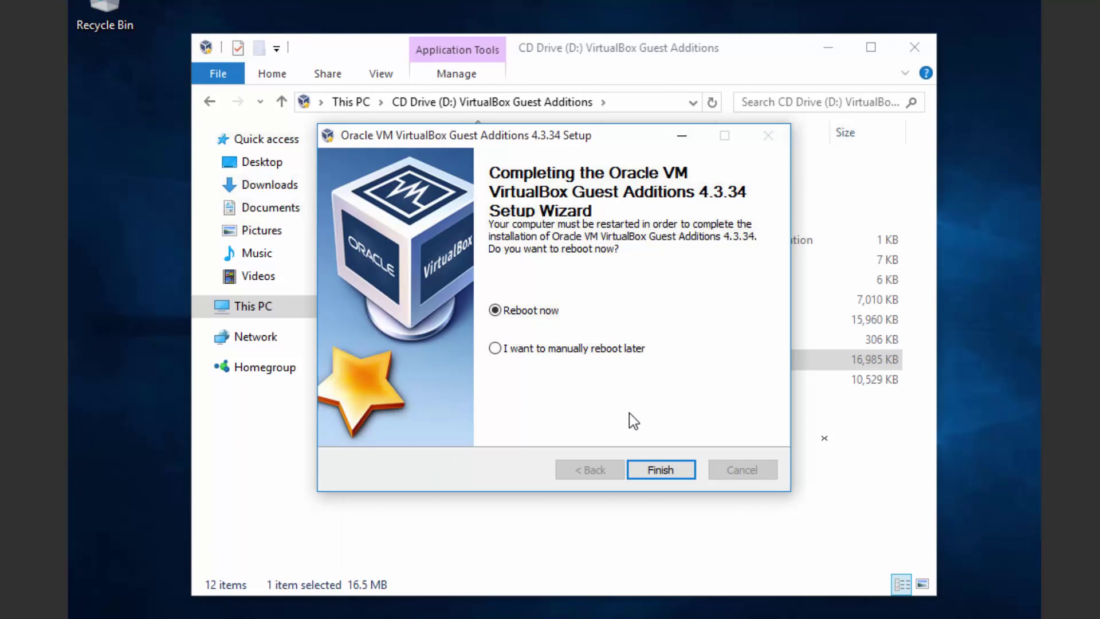
left_click(645, 474)
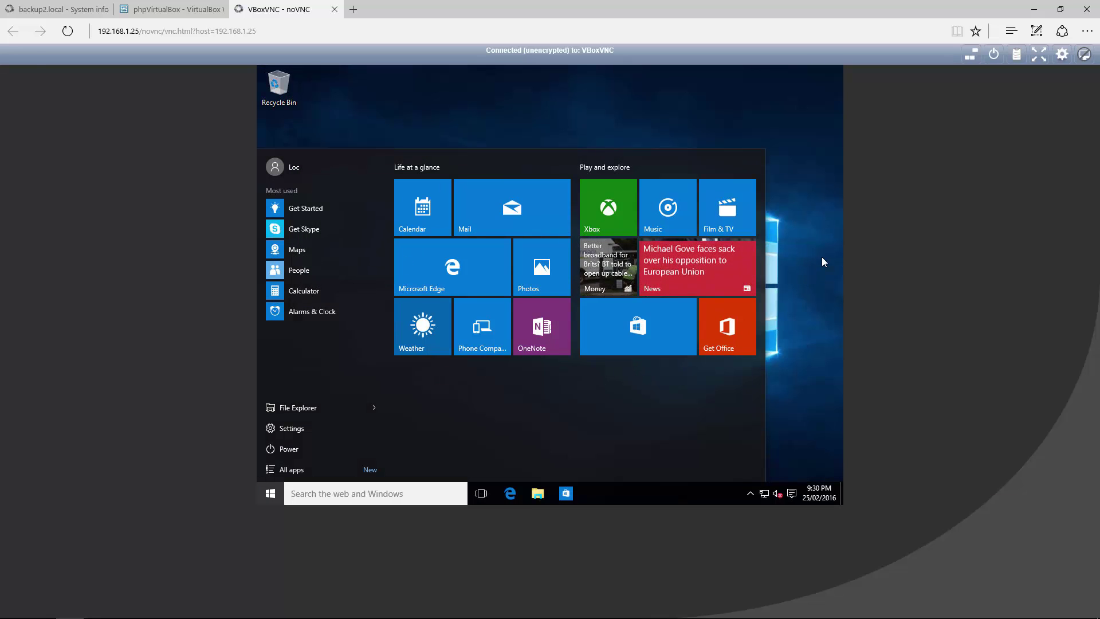
left_click(822, 262)
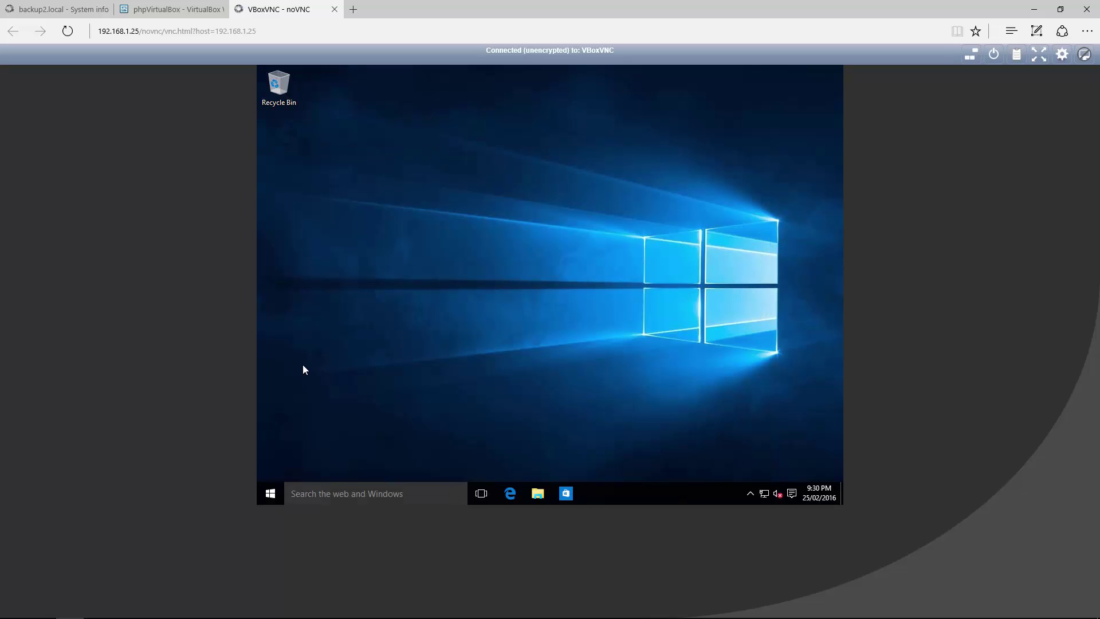